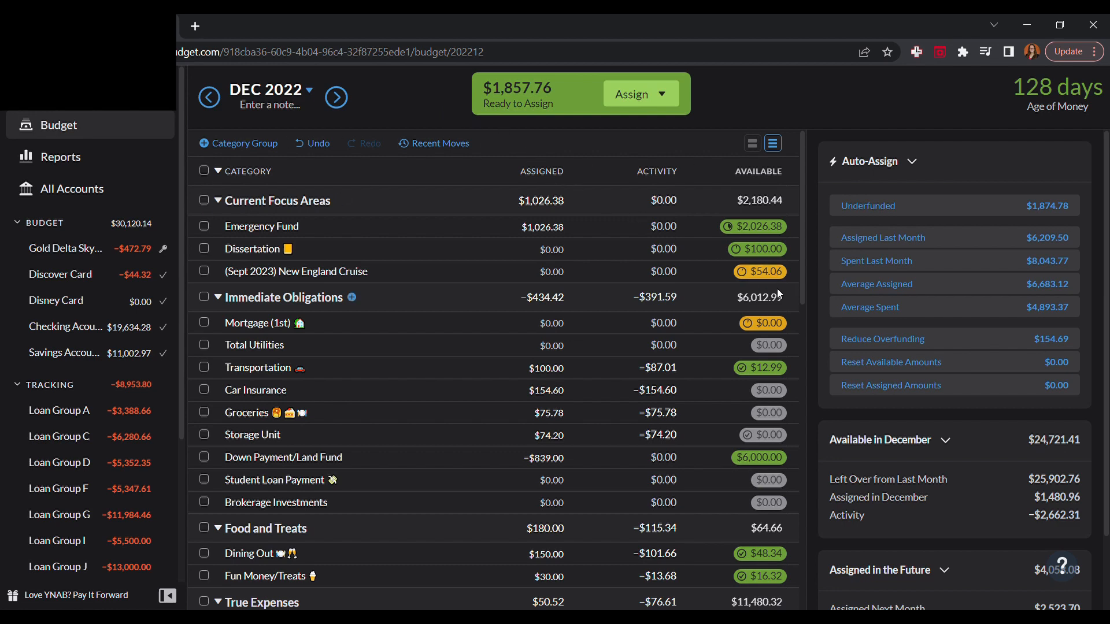
Review the assigned and available amounts of all budget categories for December 2022 and January 2023.
{"action": "scroll", "coordinate": [777, 289], "scroll_direction": "down", "scroll_amount": 2}
{"action": "scroll", "coordinate": [778, 293], "scroll_direction": "down", "scroll_amount": 9}
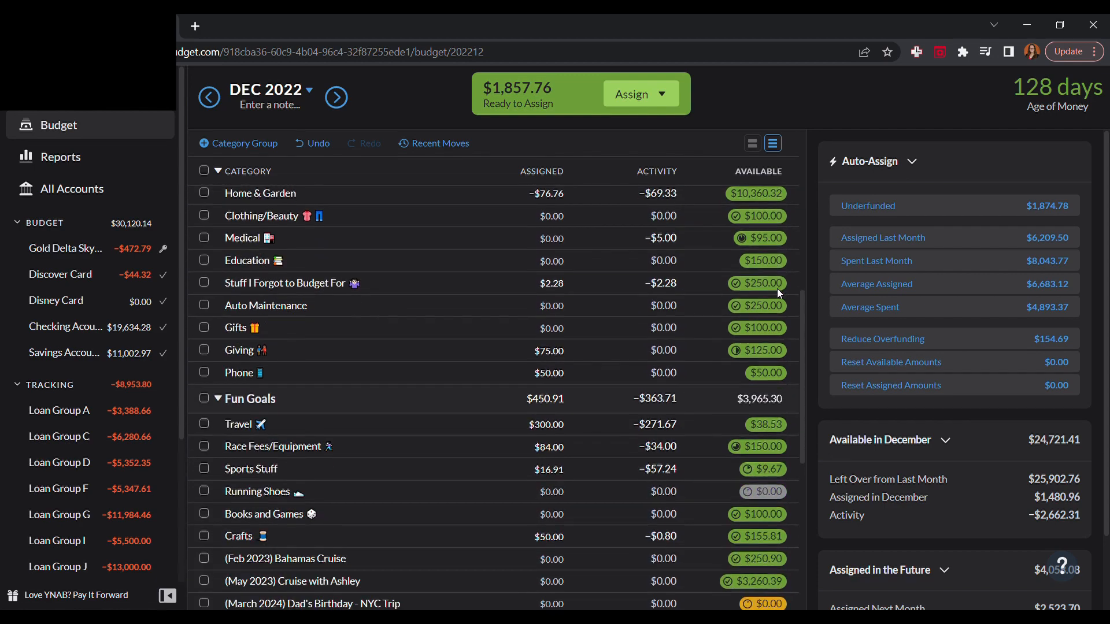
{"action": "scroll", "coordinate": [780, 296], "scroll_direction": "down", "scroll_amount": 4}
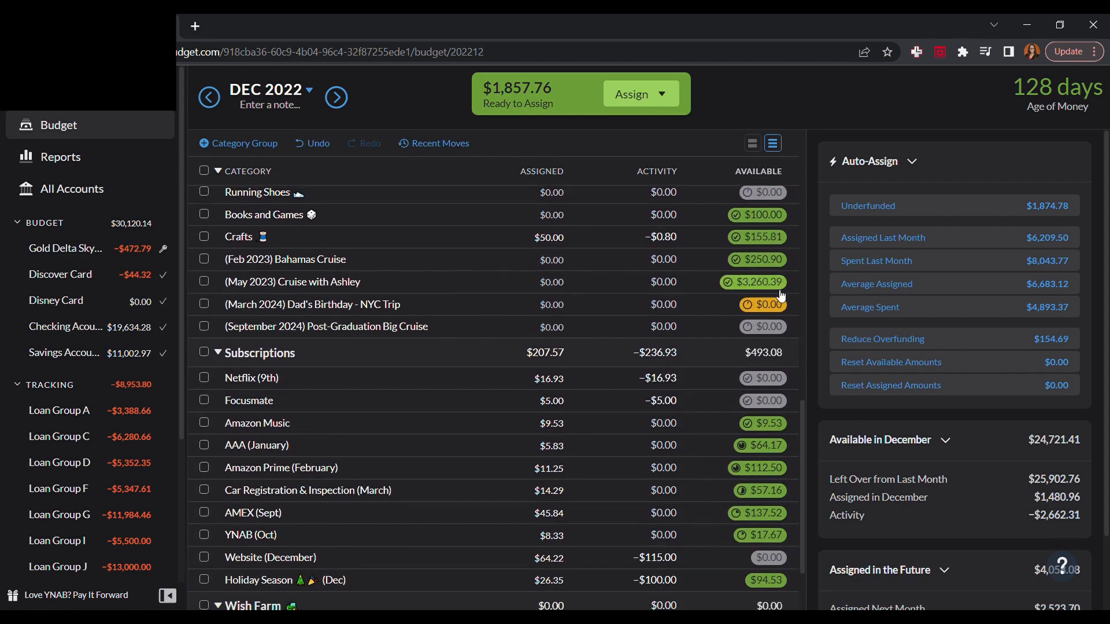
{"action": "scroll", "coordinate": [672, 397], "scroll_direction": "up", "scroll_amount": 15}
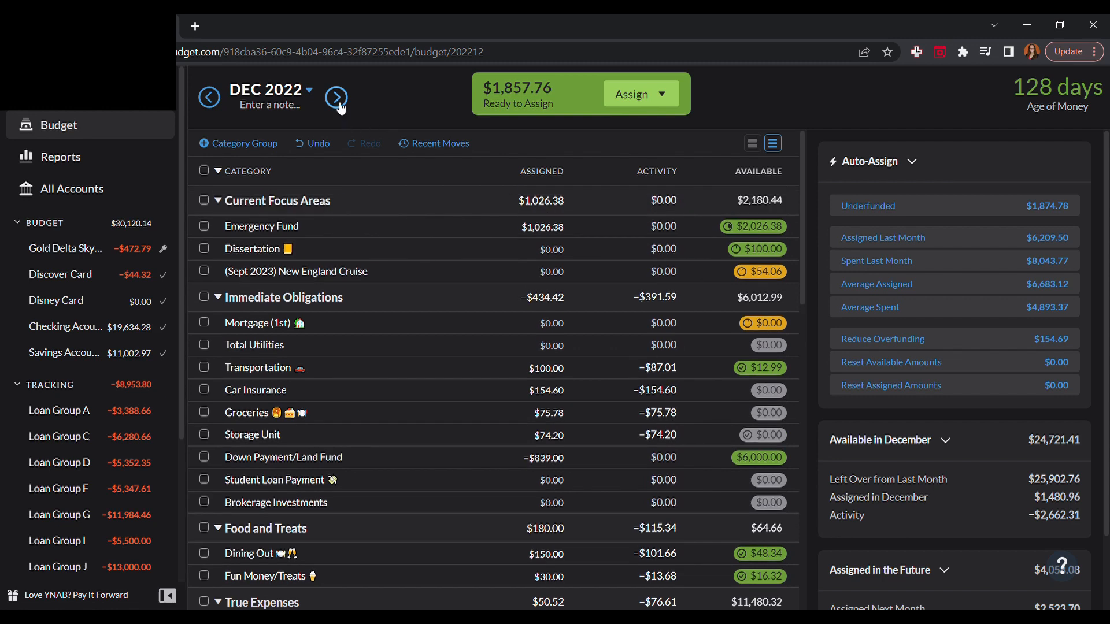
{"action": "left_click", "coordinate": [337, 104]}
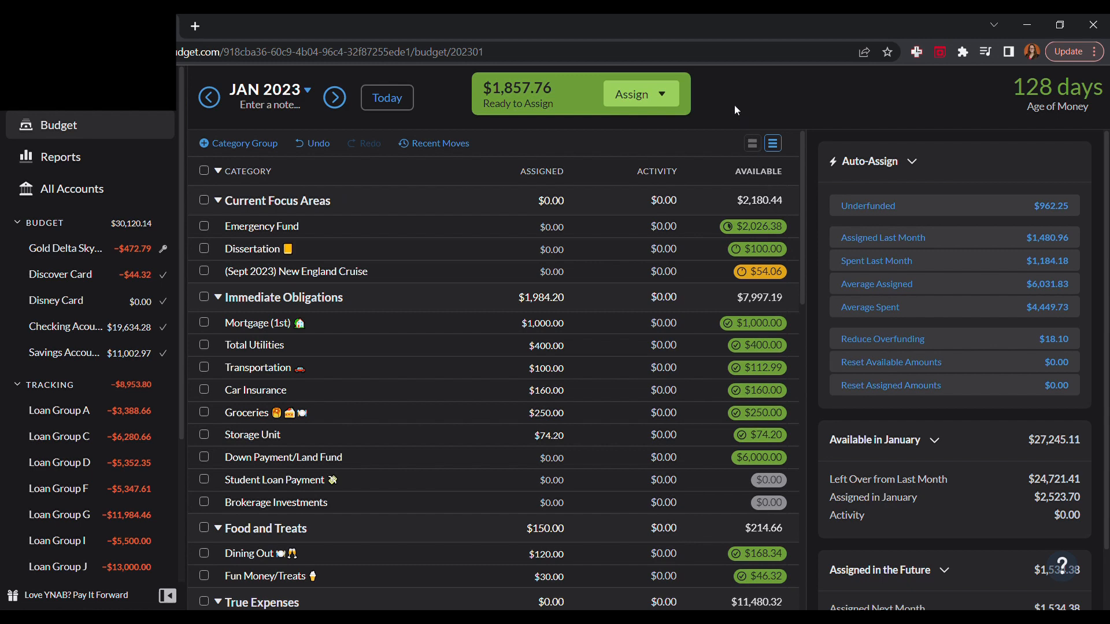
{"action": "scroll", "coordinate": [740, 131], "scroll_direction": "down", "scroll_amount": 7}
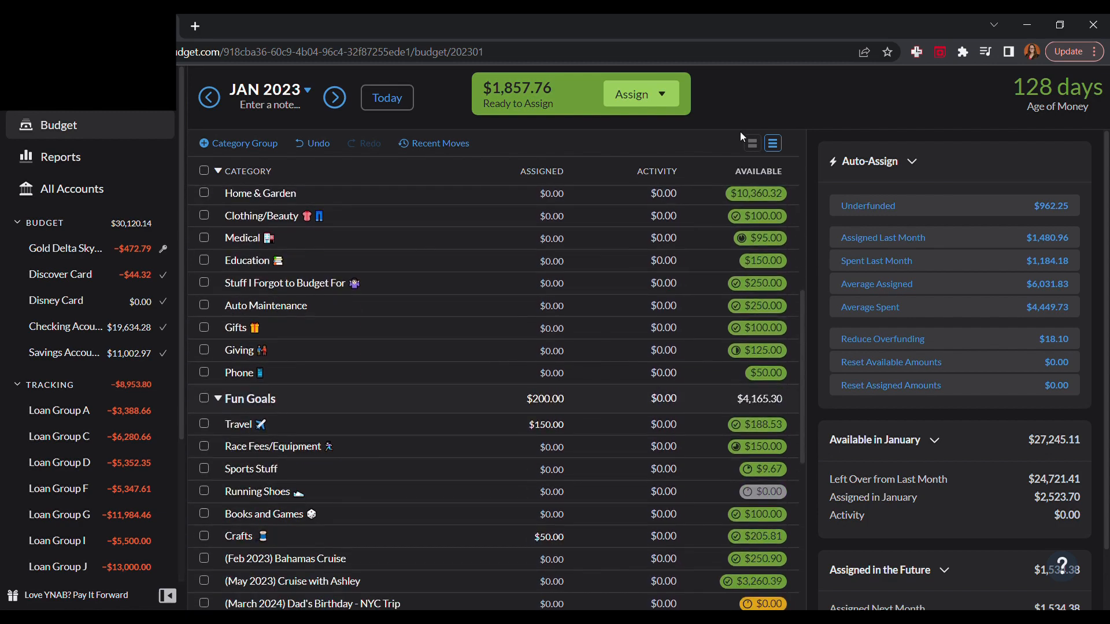
{"action": "scroll", "coordinate": [740, 130], "scroll_direction": "down", "scroll_amount": 5}
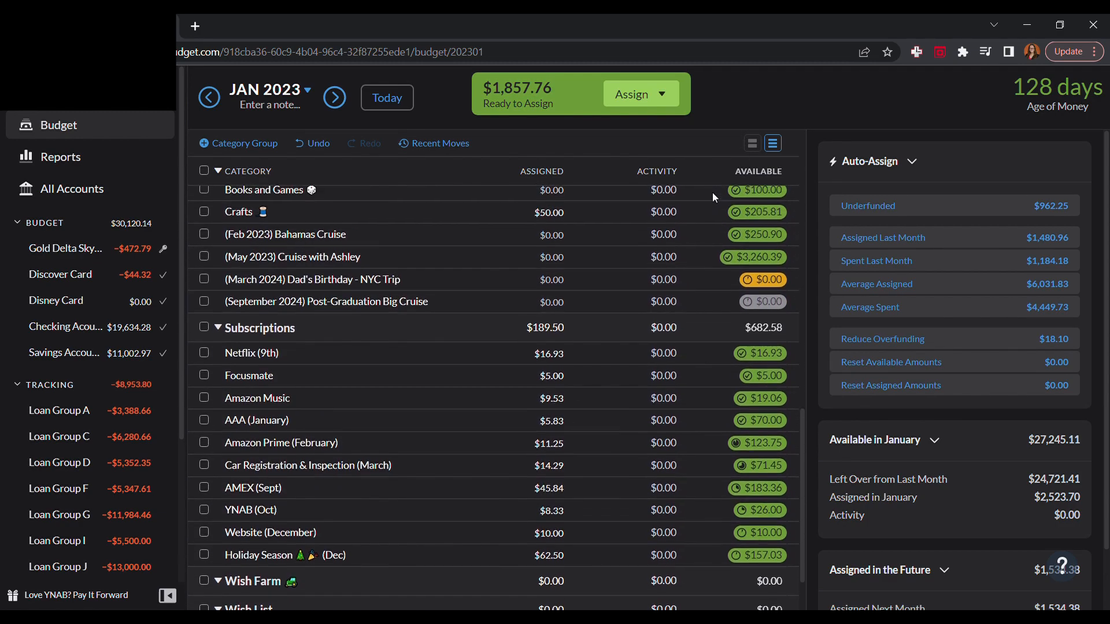
{"action": "scroll", "coordinate": [713, 192], "scroll_direction": "up", "scroll_amount": 12}
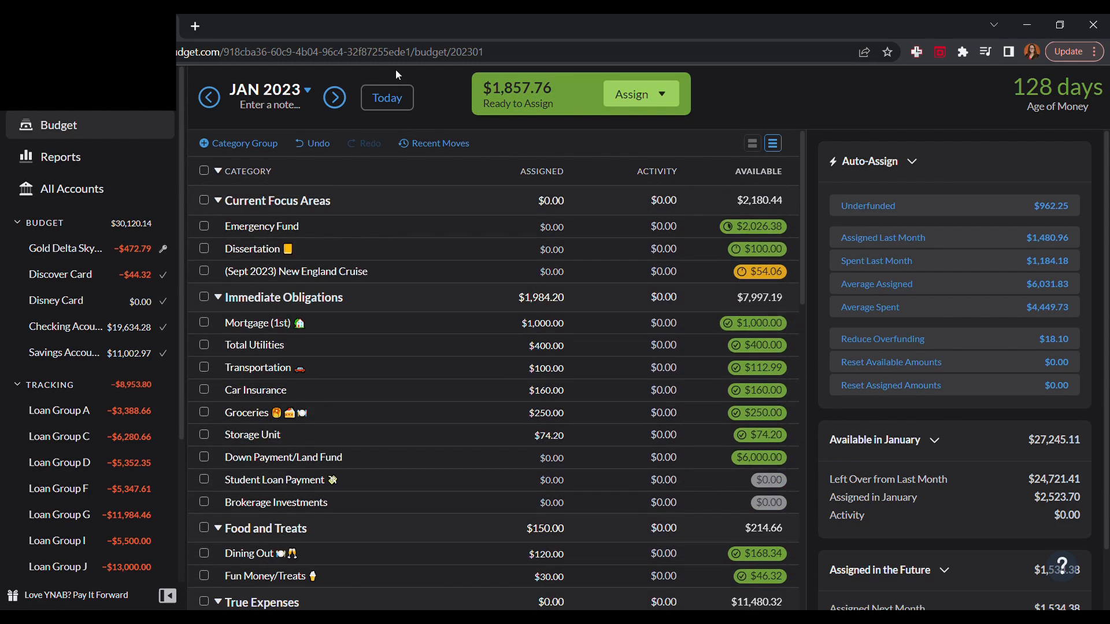
Switch to the February 2023 budget and look through its categories for ones that are not fully funded.
{"action": "left_click", "coordinate": [334, 97]}
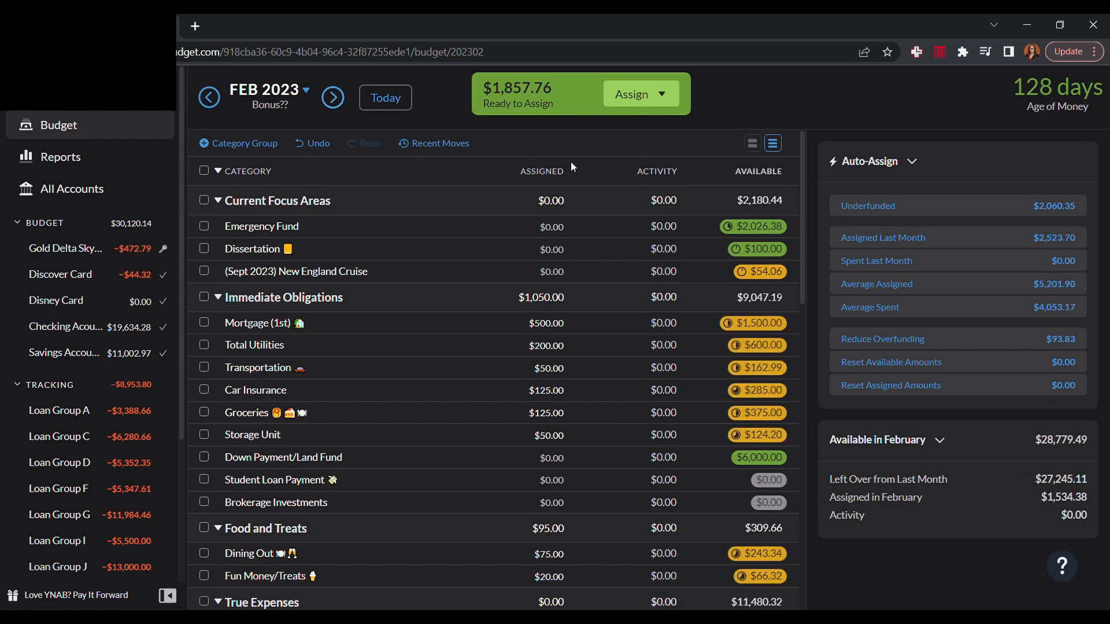
{"action": "left_click", "coordinate": [555, 324]}
{"action": "scroll", "coordinate": [594, 289], "scroll_direction": "down", "scroll_amount": 2}
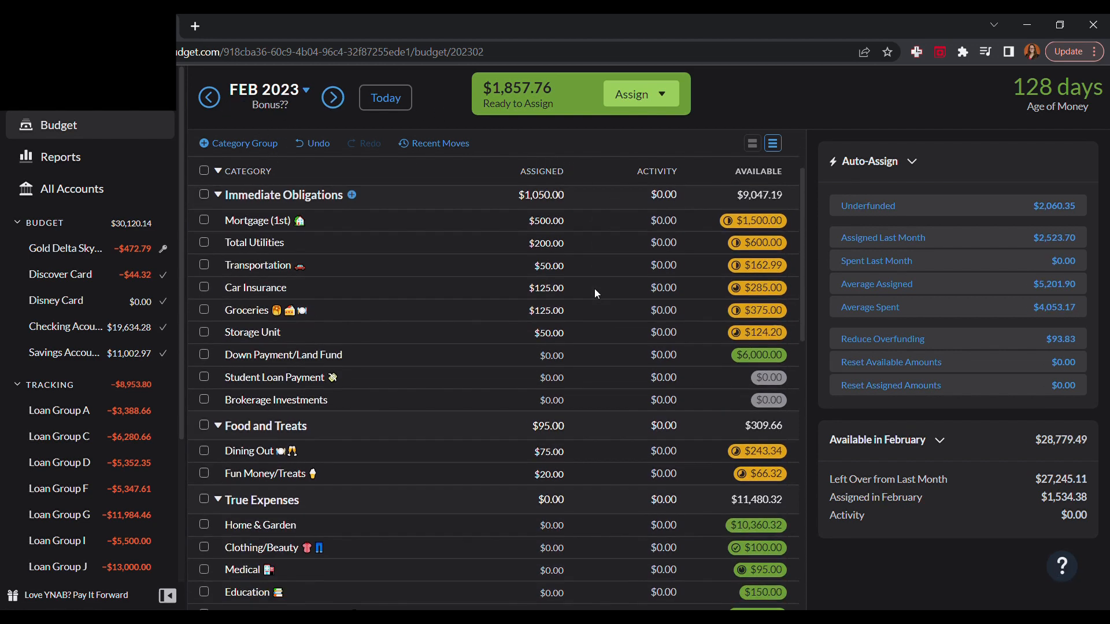
{"action": "scroll", "coordinate": [752, 354], "scroll_direction": "up", "scroll_amount": 2}
{"action": "scroll", "coordinate": [746, 342], "scroll_direction": "down", "scroll_amount": 5}
{"action": "scroll", "coordinate": [745, 342], "scroll_direction": "down", "scroll_amount": 6}
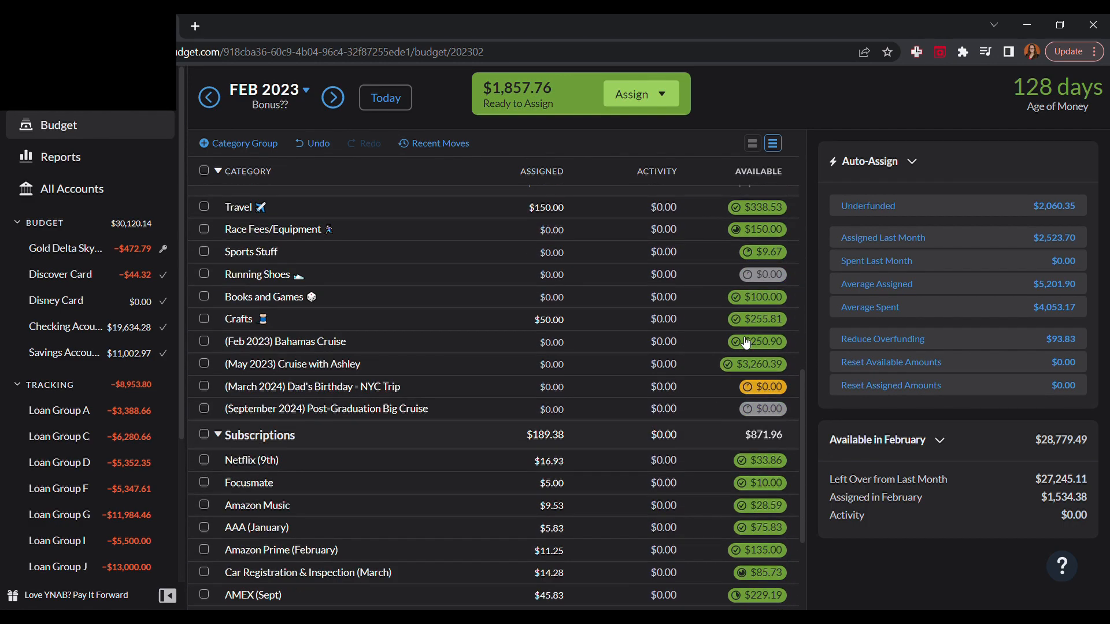
{"action": "scroll", "coordinate": [737, 335], "scroll_direction": "up", "scroll_amount": 10}
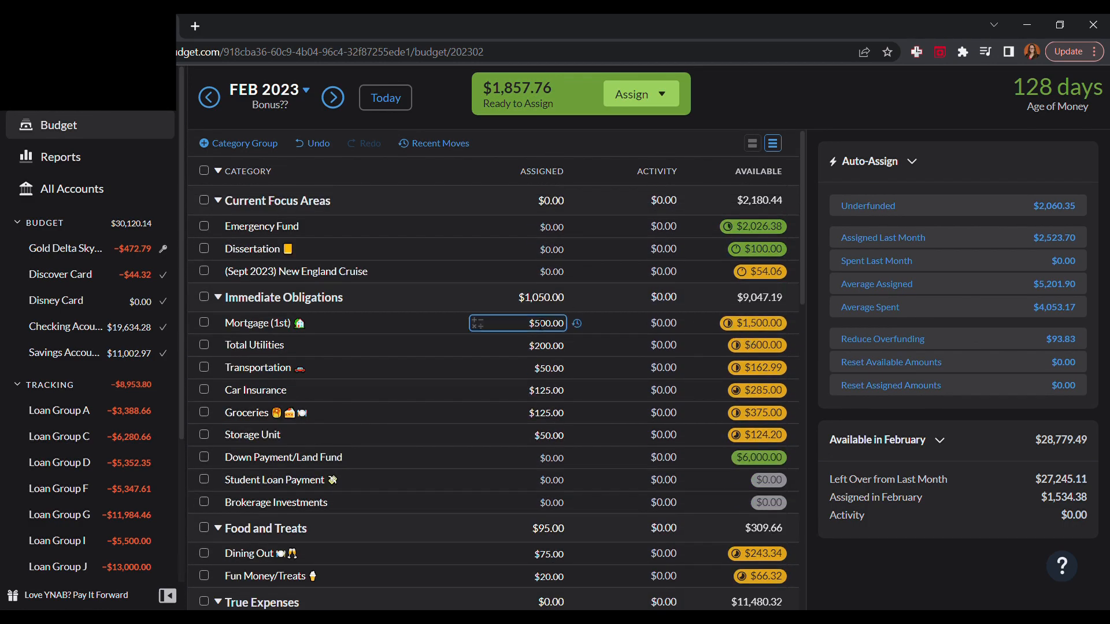
Auto-assign the underfunded amounts in February to bring Mortgage (1st) to $1,000.00 and Total Utilities to $400.00.
{"action": "left_click", "coordinate": [542, 332]}
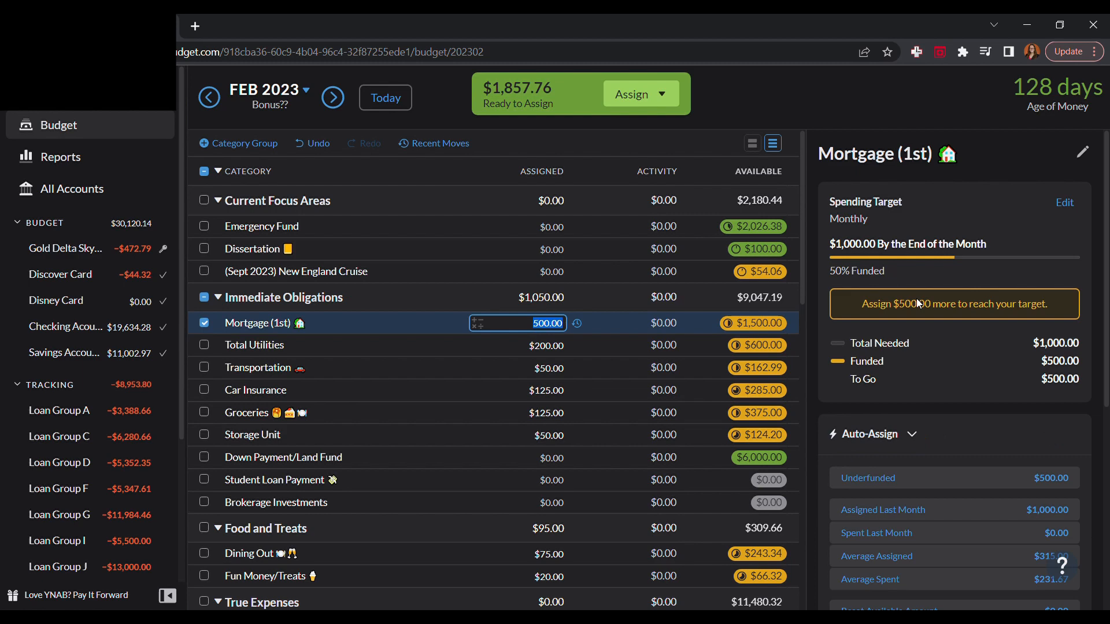
{"action": "left_click", "coordinate": [924, 484]}
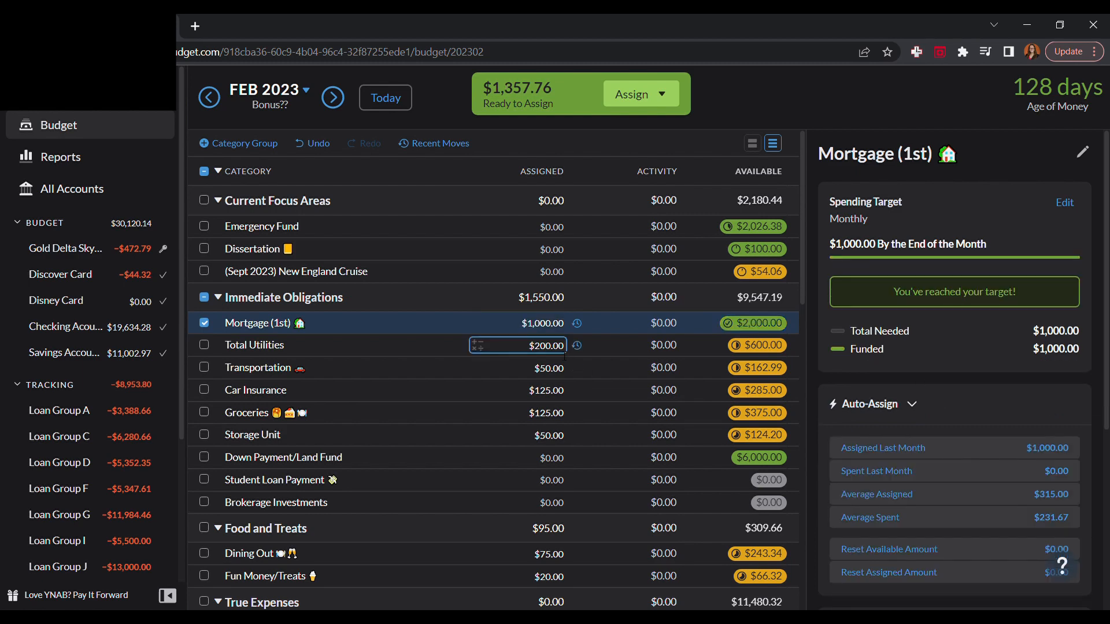
{"action": "left_click", "coordinate": [563, 350]}
{"action": "left_click", "coordinate": [924, 475]}
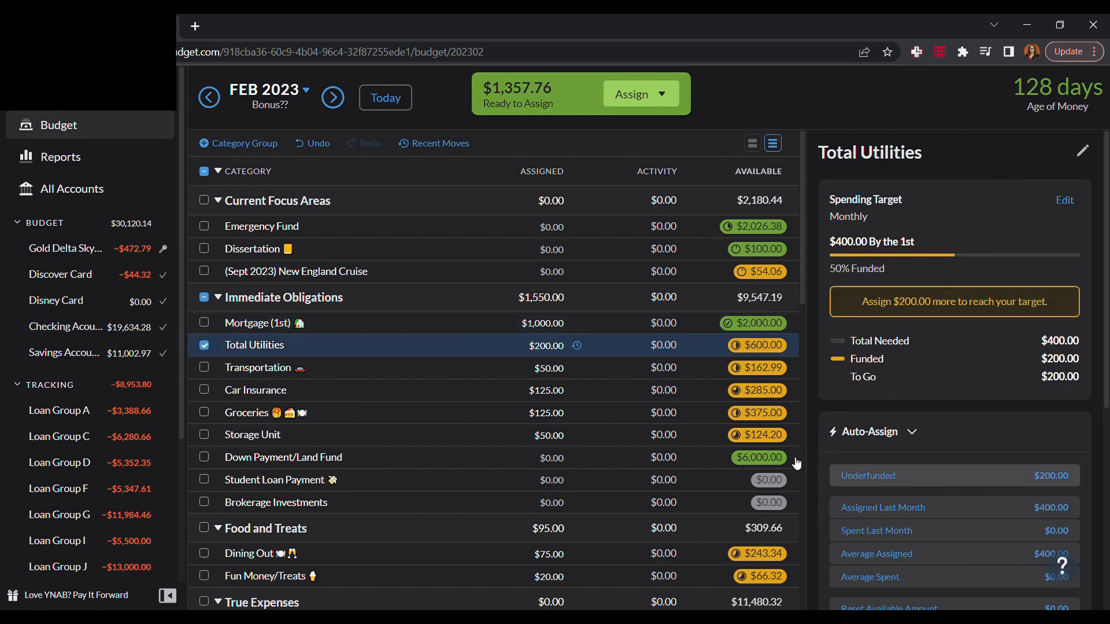
Auto-assign the underfunded amounts to Transportation, Car Insurance, Groceries and Storage Unit for February, and clear the selection.
{"action": "left_click", "coordinate": [204, 369]}
{"action": "left_click", "coordinate": [203, 391]}
{"action": "left_click", "coordinate": [204, 412]}
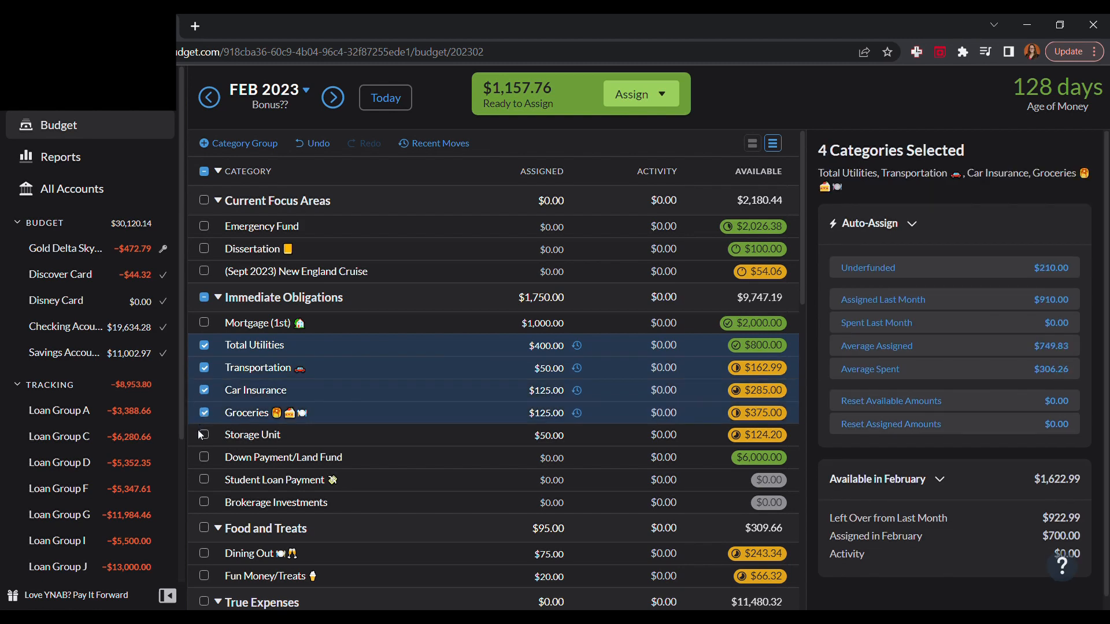
{"action": "left_click", "coordinate": [204, 435]}
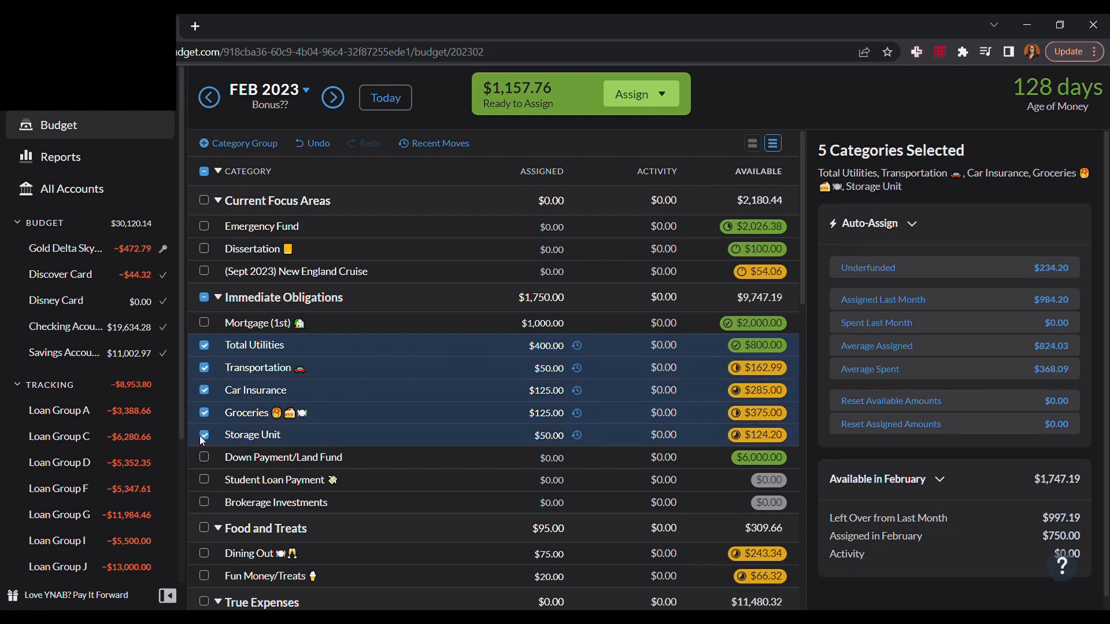
{"action": "left_click", "coordinate": [906, 279]}
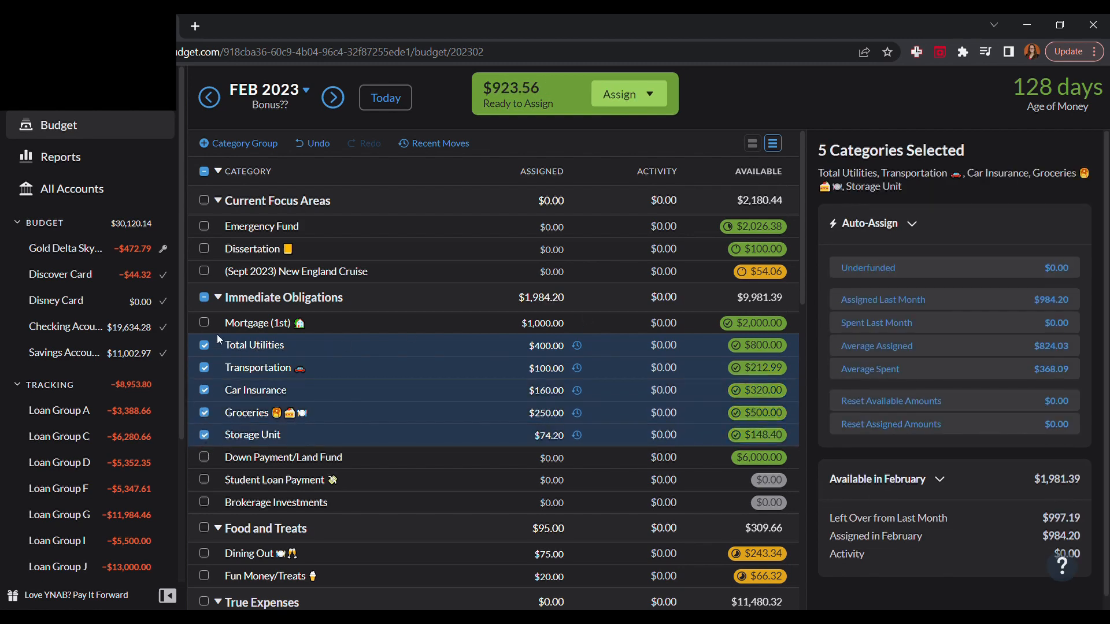
{"action": "left_click", "coordinate": [204, 297]}
Auto-assign the underfunded amounts to Dining Out and Fun Money/Treats for February, and clear the selection.
{"action": "scroll", "coordinate": [410, 357], "scroll_direction": "down", "scroll_amount": 2}
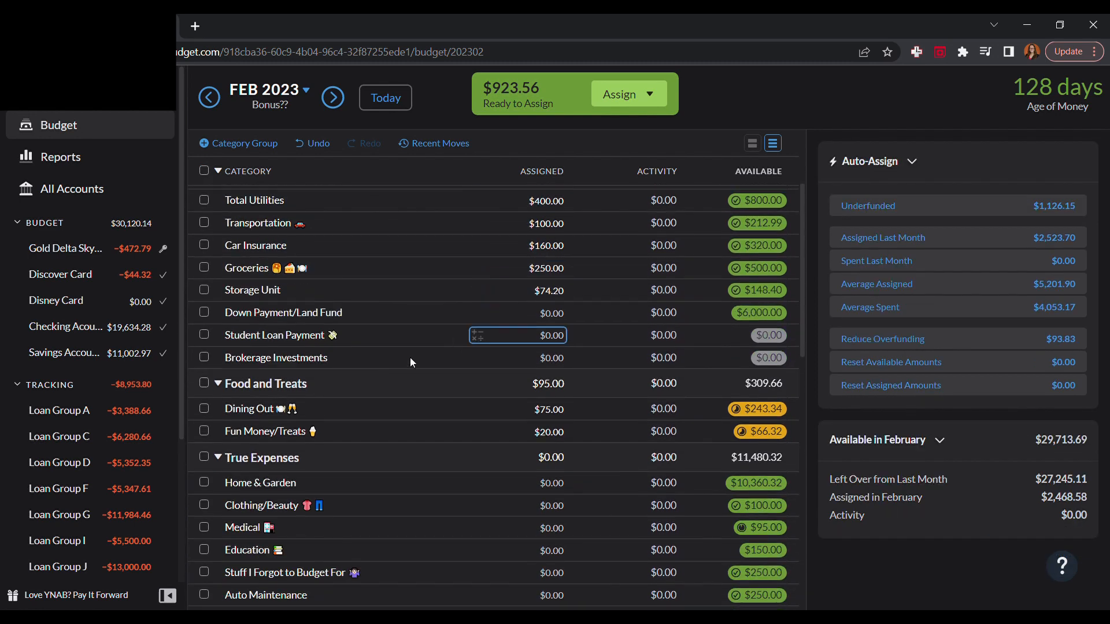
{"action": "left_click", "coordinate": [203, 409]}
{"action": "left_click", "coordinate": [204, 431]}
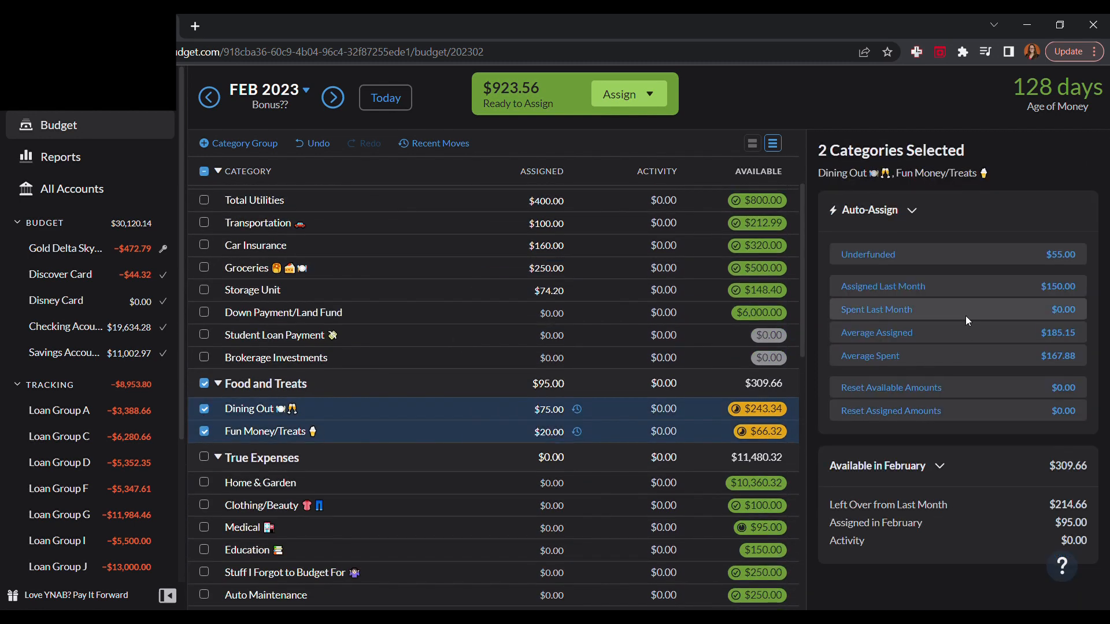
{"action": "left_click", "coordinate": [948, 255]}
{"action": "left_click", "coordinate": [206, 381]}
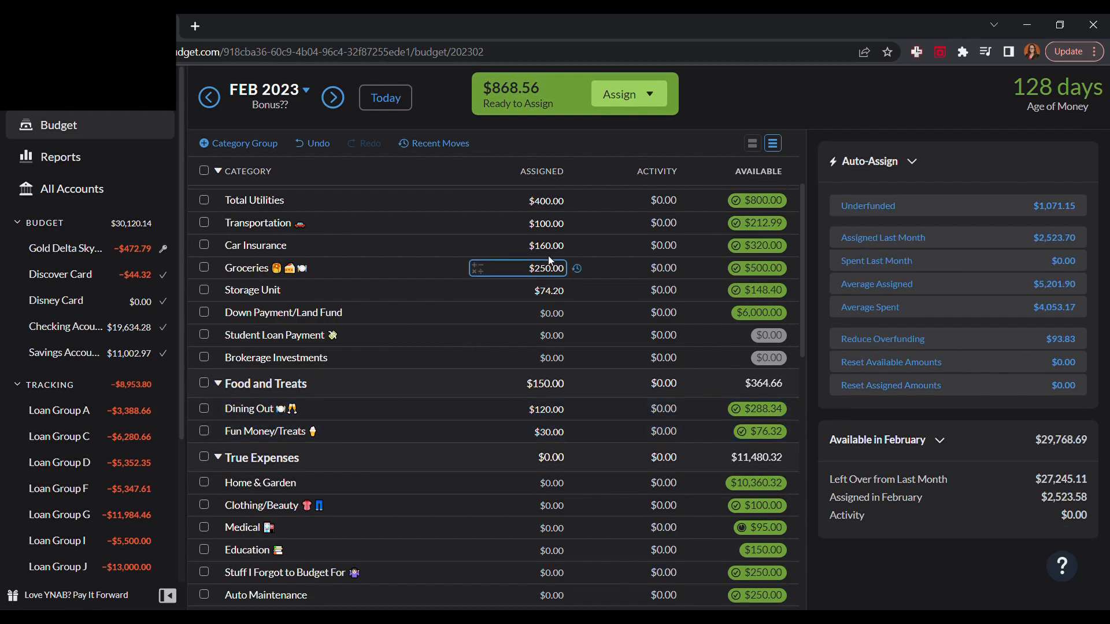
Check the remaining February categories for any that still need funding.
{"action": "scroll", "coordinate": [548, 256], "scroll_direction": "down", "scroll_amount": 3}
{"action": "scroll", "coordinate": [557, 259], "scroll_direction": "down", "scroll_amount": 8}
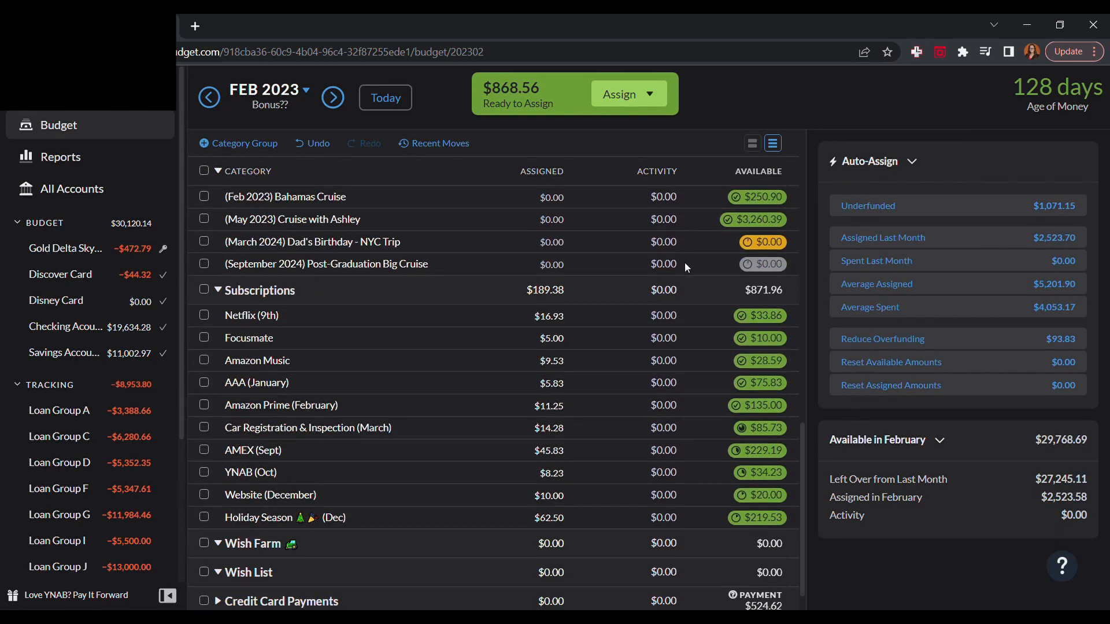
{"action": "scroll", "coordinate": [736, 248], "scroll_direction": "down", "scroll_amount": 1}
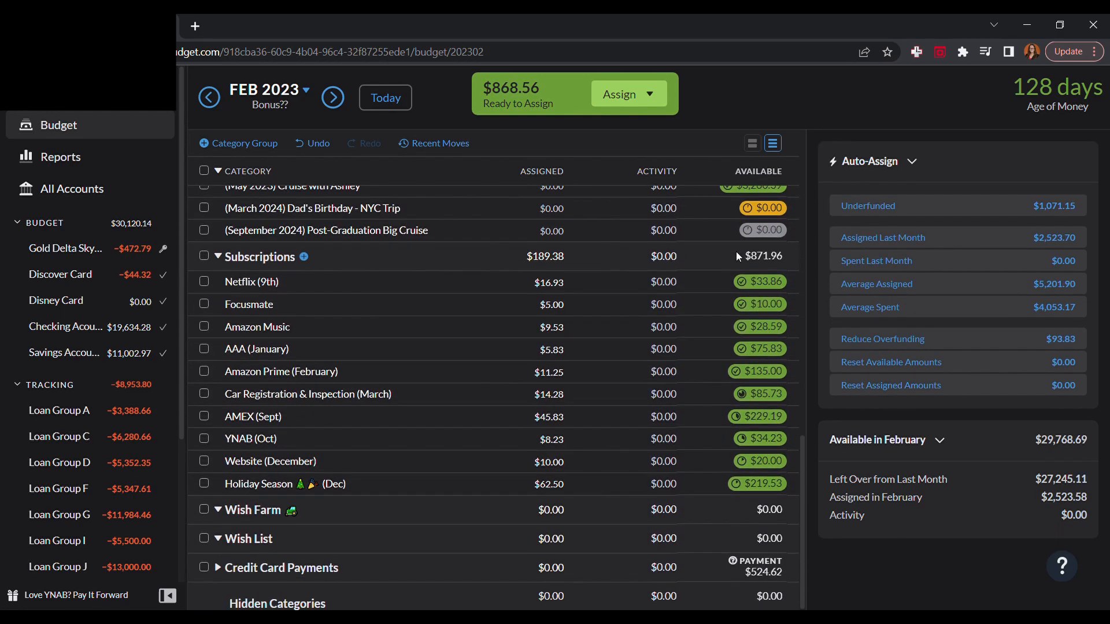
{"action": "scroll", "coordinate": [736, 251], "scroll_direction": "up", "scroll_amount": 6}
{"action": "scroll", "coordinate": [736, 252], "scroll_direction": "up", "scroll_amount": 8}
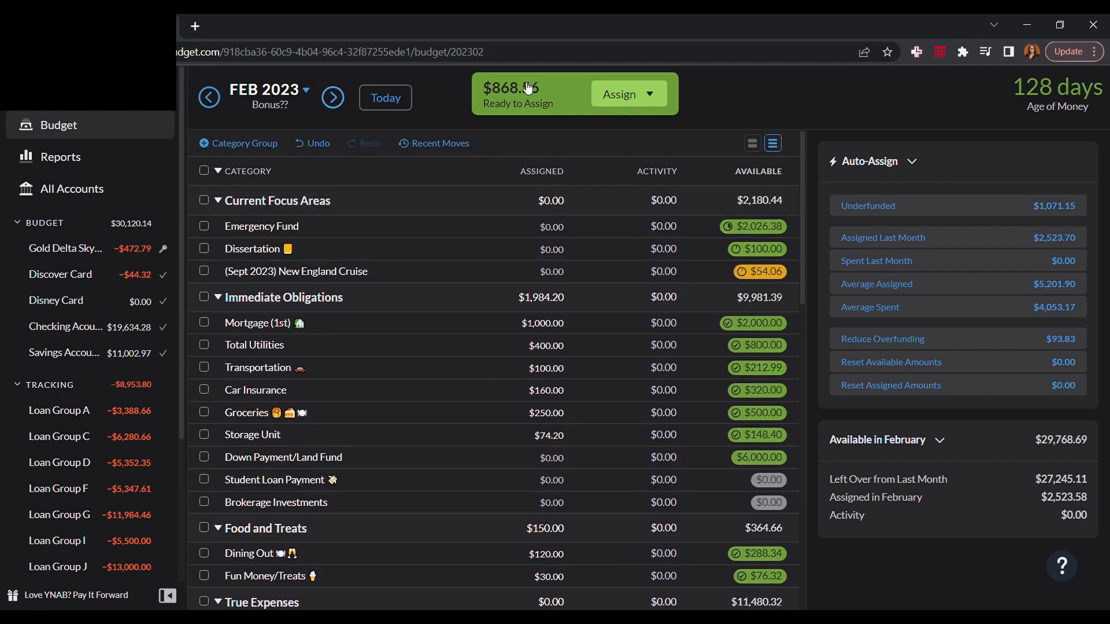
In the March 2023 budget, assign $16.93 to Netflix (9th) and $5.00 to Focusmate.
{"action": "left_click", "coordinate": [332, 99]}
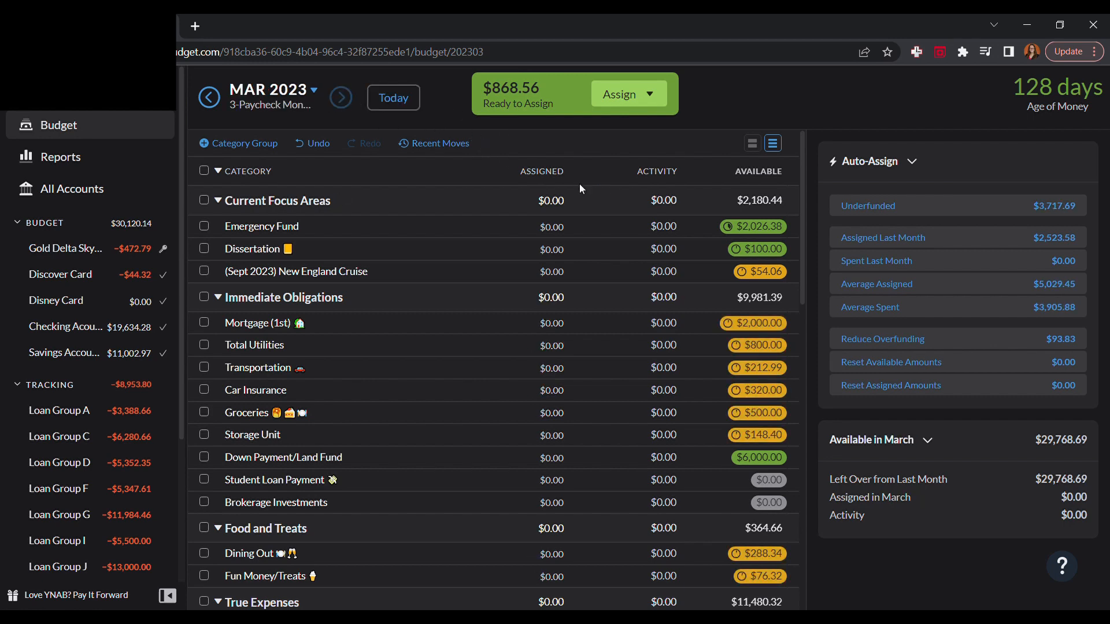
{"action": "scroll", "coordinate": [665, 271], "scroll_direction": "down", "scroll_amount": 6}
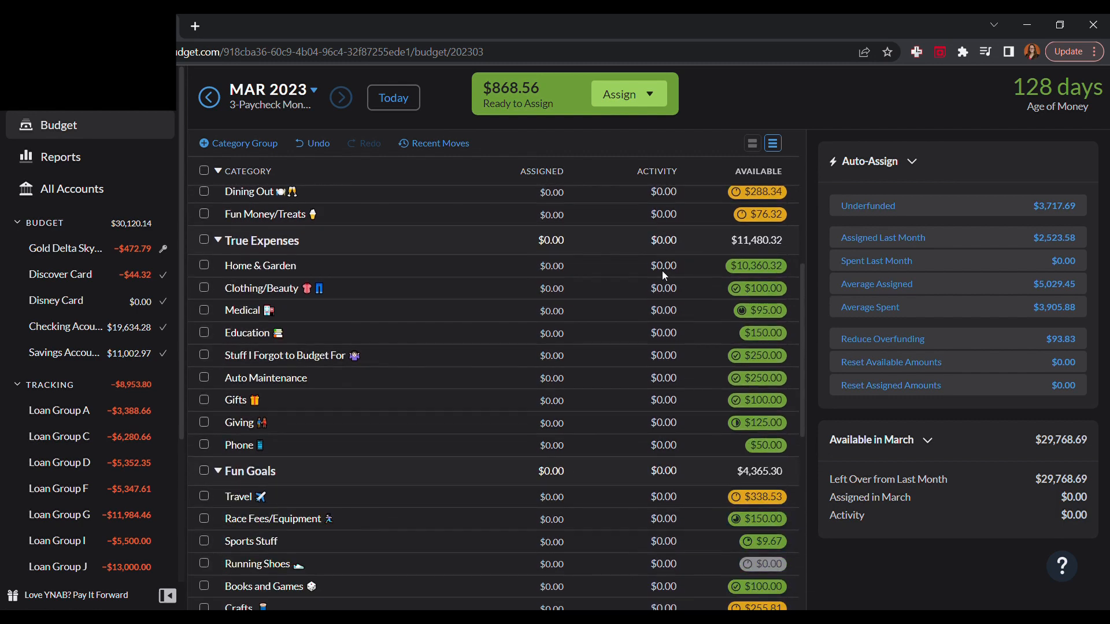
{"action": "scroll", "coordinate": [661, 265], "scroll_direction": "down", "scroll_amount": 8}
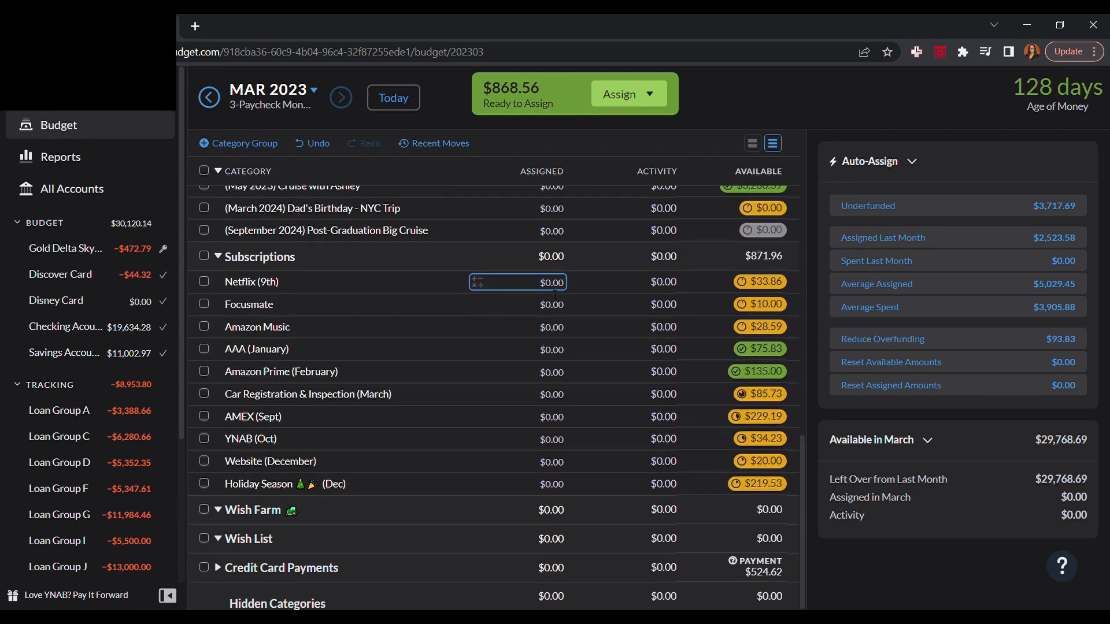
{"action": "left_click", "coordinate": [547, 282]}
{"action": "left_click", "coordinate": [884, 475]}
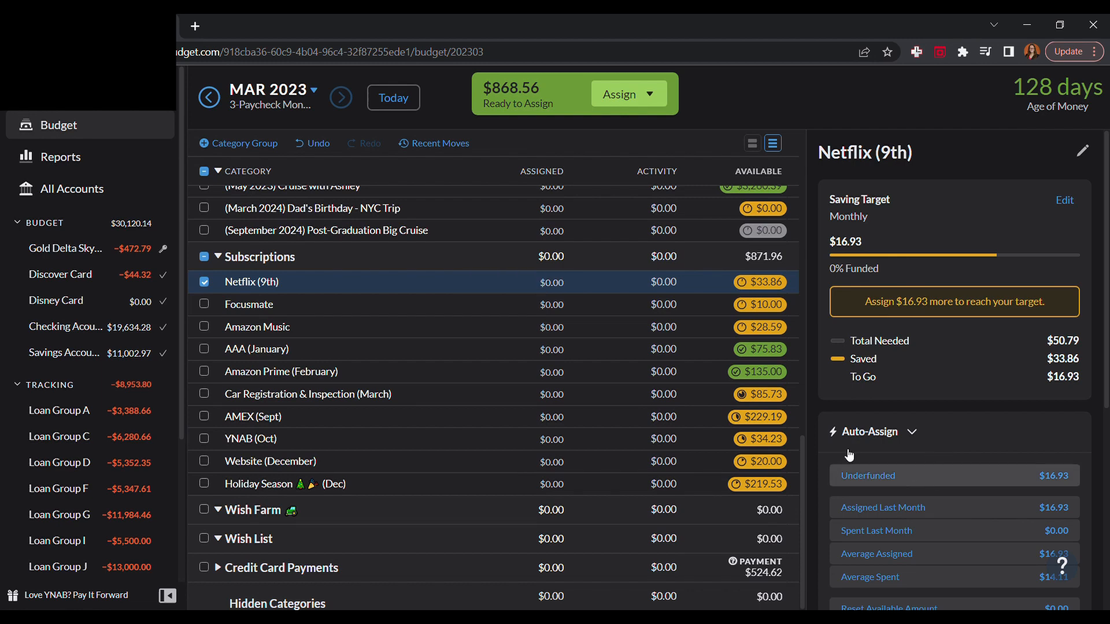
{"action": "left_click", "coordinate": [552, 311]}
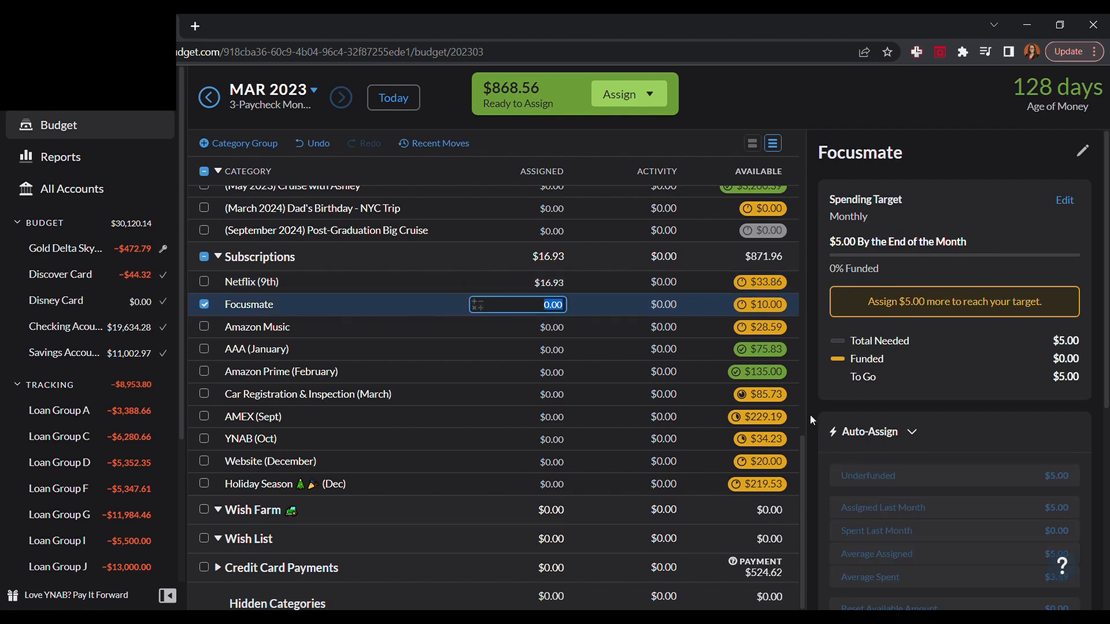
{"action": "type", "text": "5"}
{"action": "key", "text": "Return"}
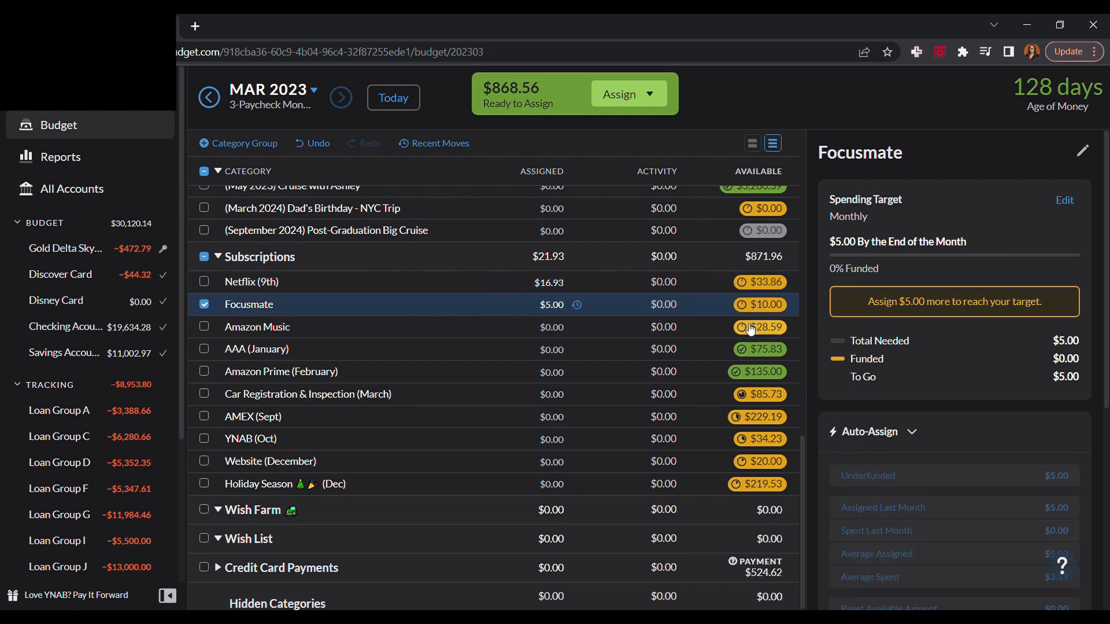
Assign $9.53 to Amazon Music, $5.83 to AAA (January) and $11.25 to Amazon Prime (February) for March.
{"action": "left_click", "coordinate": [555, 328]}
{"action": "left_click", "coordinate": [867, 476]}
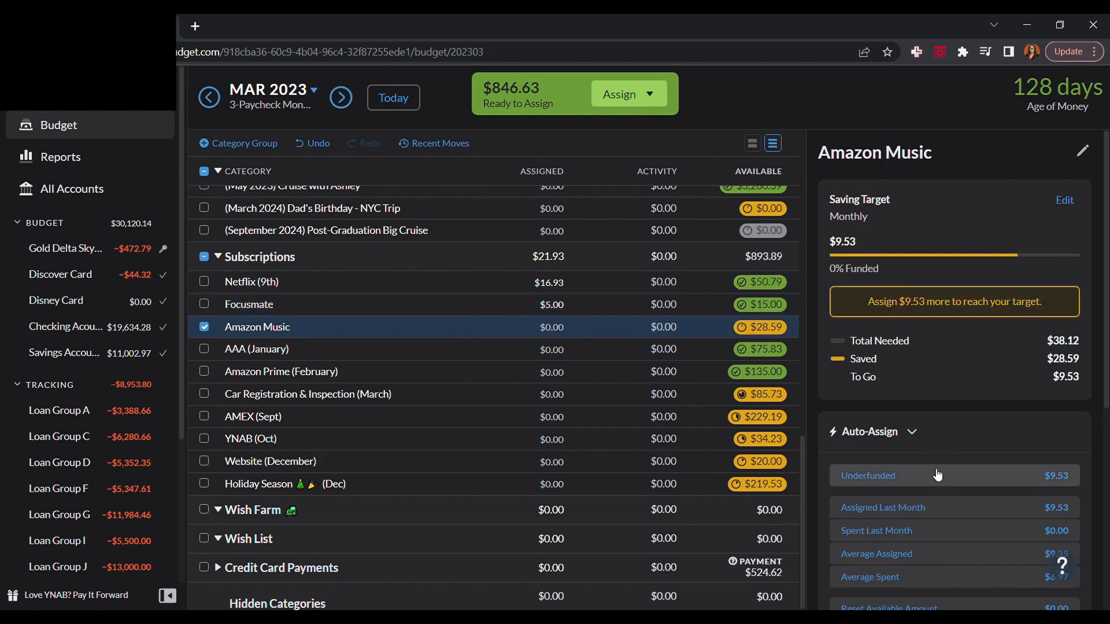
{"action": "left_click", "coordinate": [552, 350]}
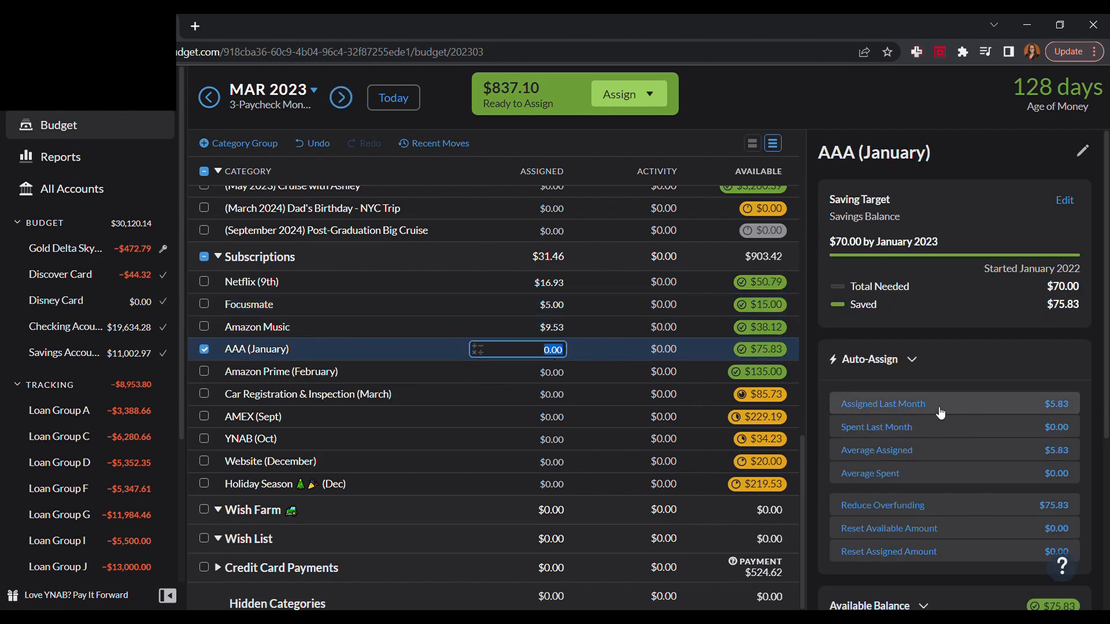
{"action": "left_click", "coordinate": [870, 405]}
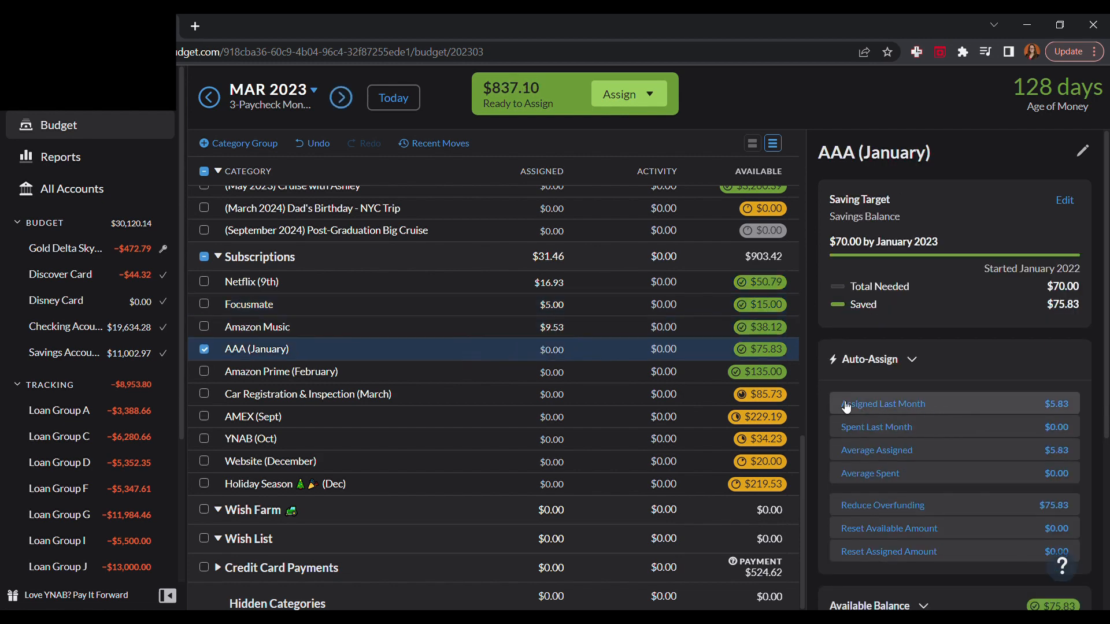
{"action": "left_click", "coordinate": [893, 404]}
Assign $14.27 to Car Registration & Inspection (March), $45.83 to AMEX (Sept) and $8.23 to YNAB (Oct) for March 2023.
{"action": "left_click", "coordinate": [546, 394]}
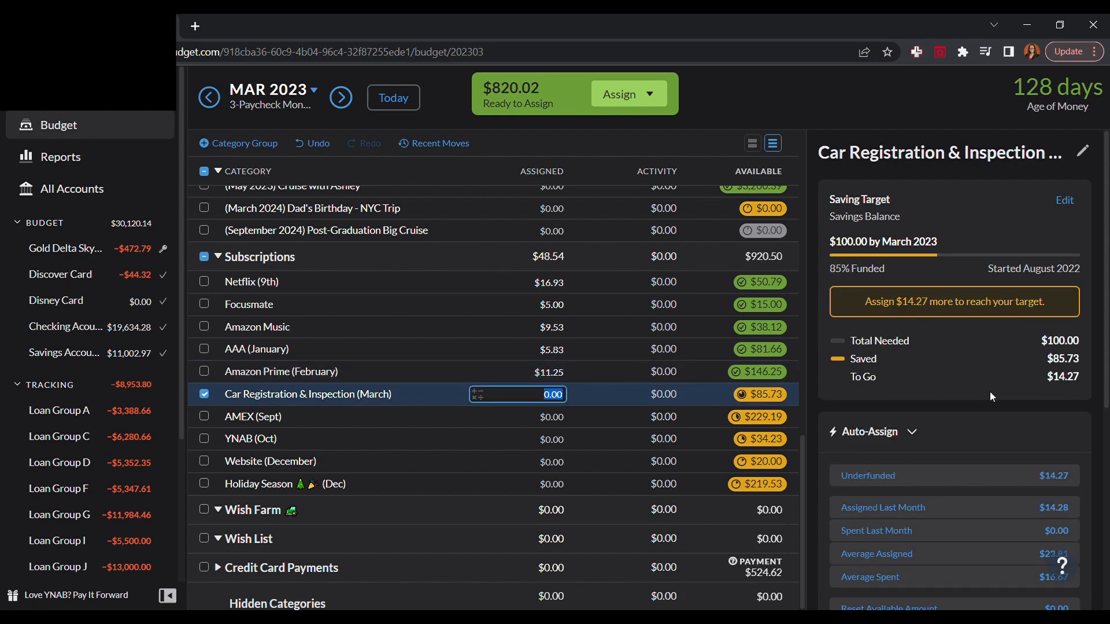
{"action": "left_click", "coordinate": [972, 479]}
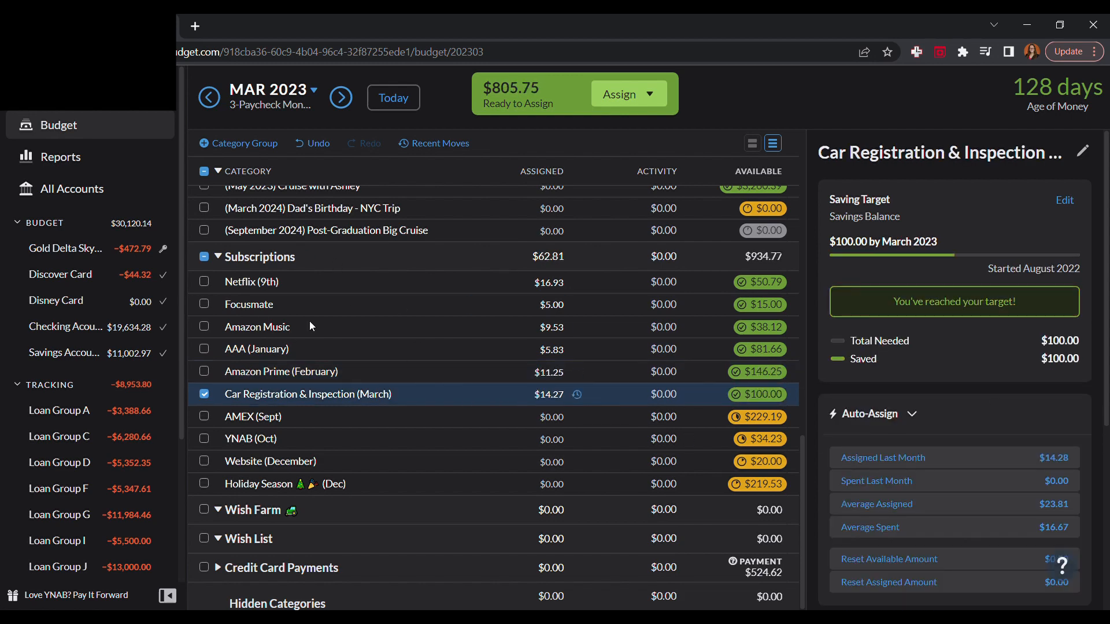
{"action": "left_click", "coordinate": [561, 417]}
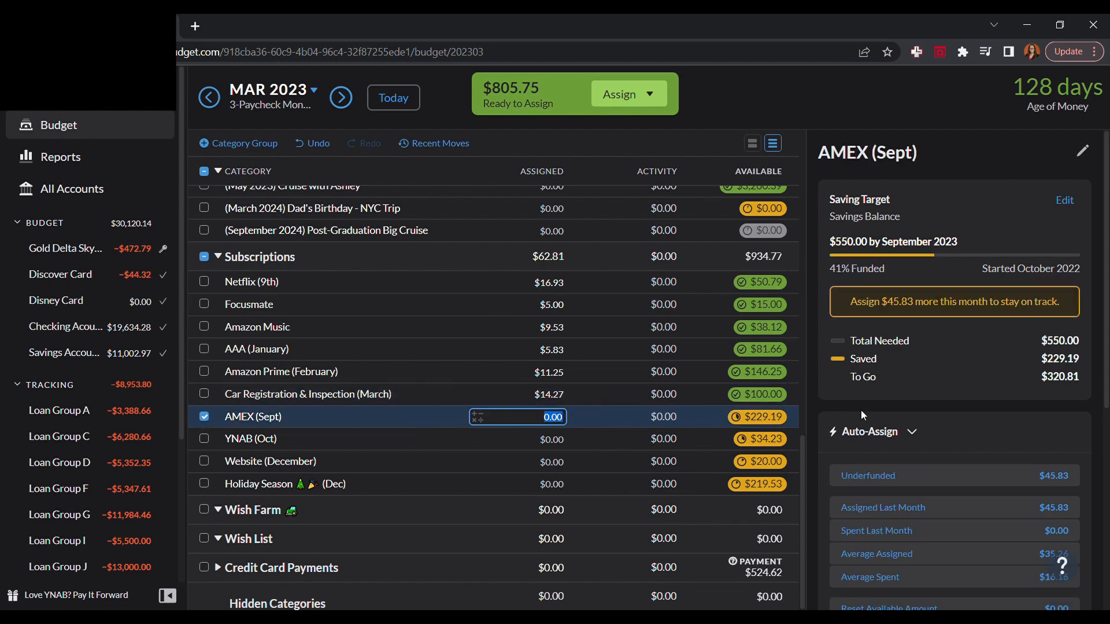
{"action": "left_click", "coordinate": [974, 483]}
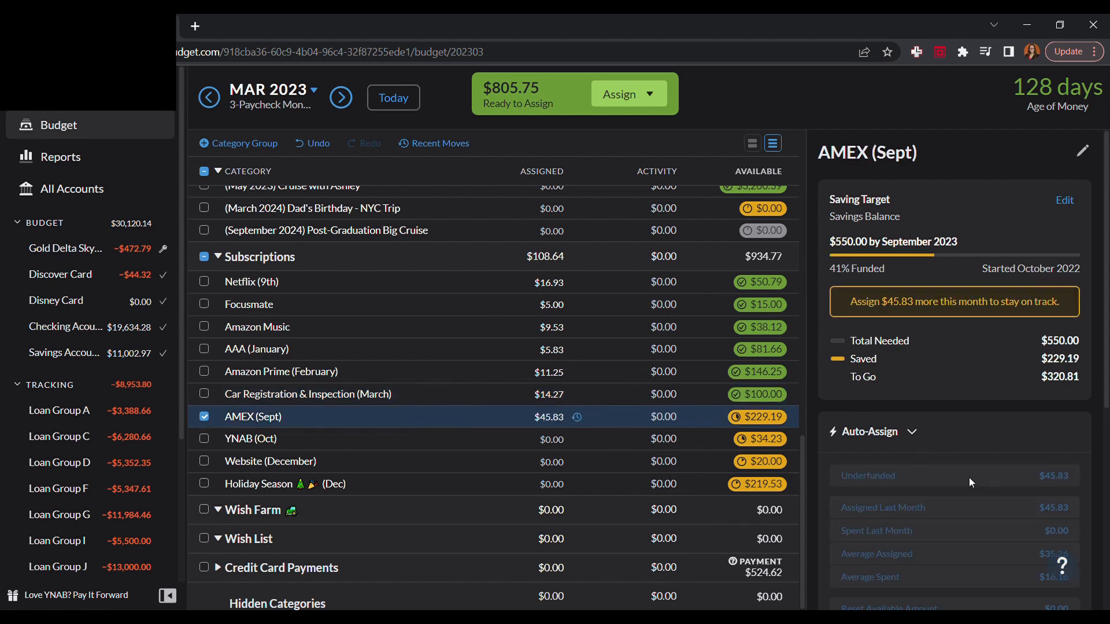
{"action": "left_click", "coordinate": [556, 437]}
{"action": "left_click", "coordinate": [938, 479]}
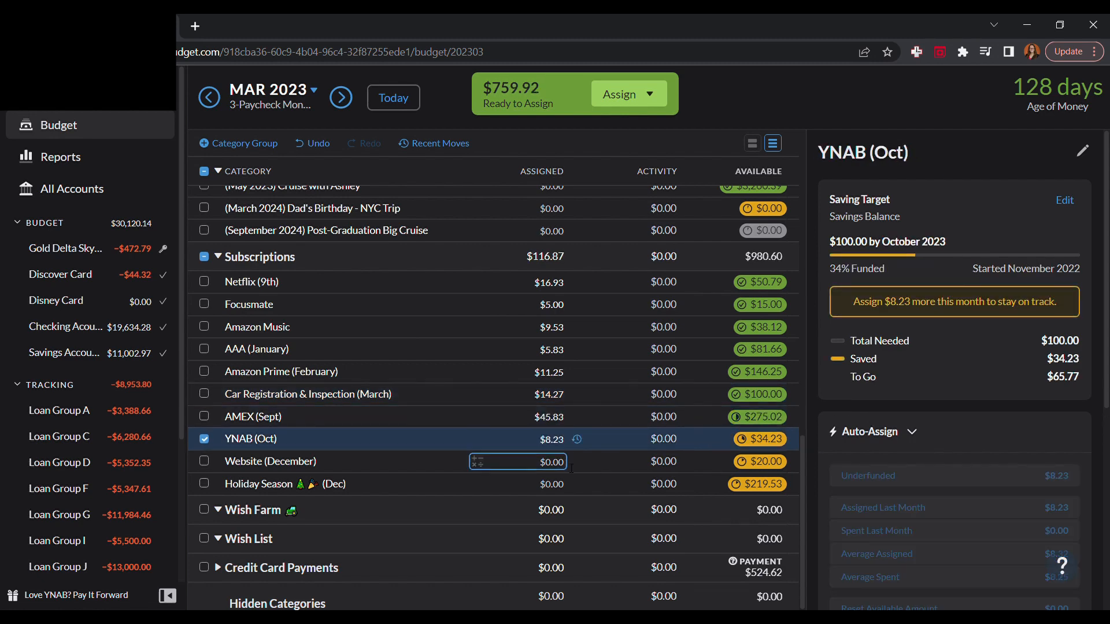
Assign $10.00 to Website (December) and $62.50 to Holiday Season (Dec) for March 2023, and clear the selection.
{"action": "left_click", "coordinate": [571, 468]}
{"action": "type", "text": "10"}
{"action": "key", "text": "Return"}
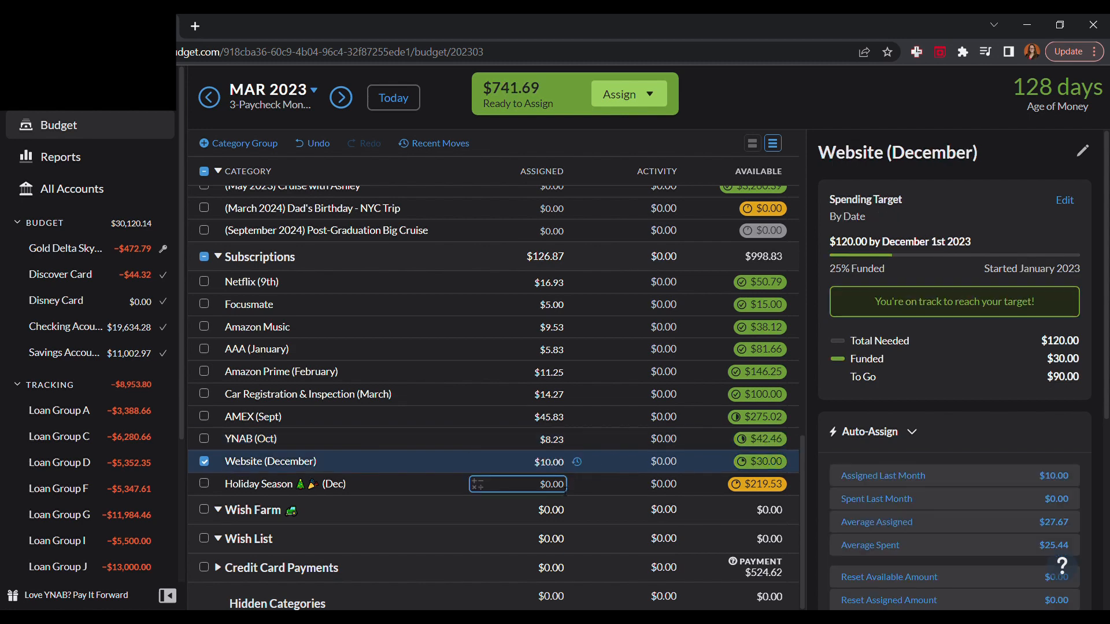
{"action": "left_click", "coordinate": [565, 488]}
{"action": "left_click", "coordinate": [897, 480]}
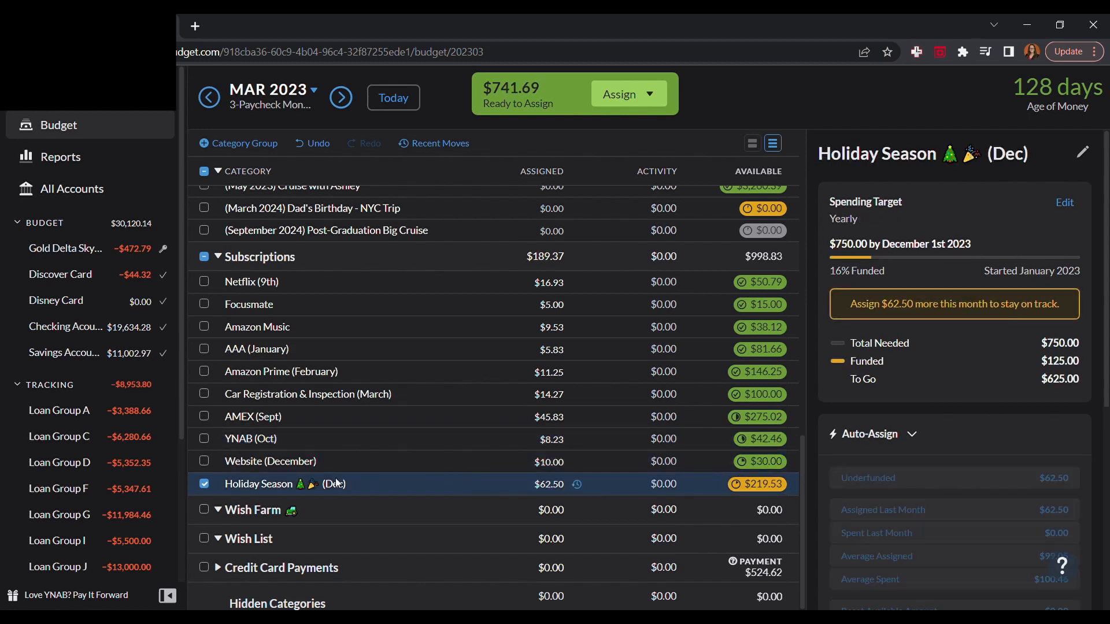
{"action": "left_click", "coordinate": [204, 484]}
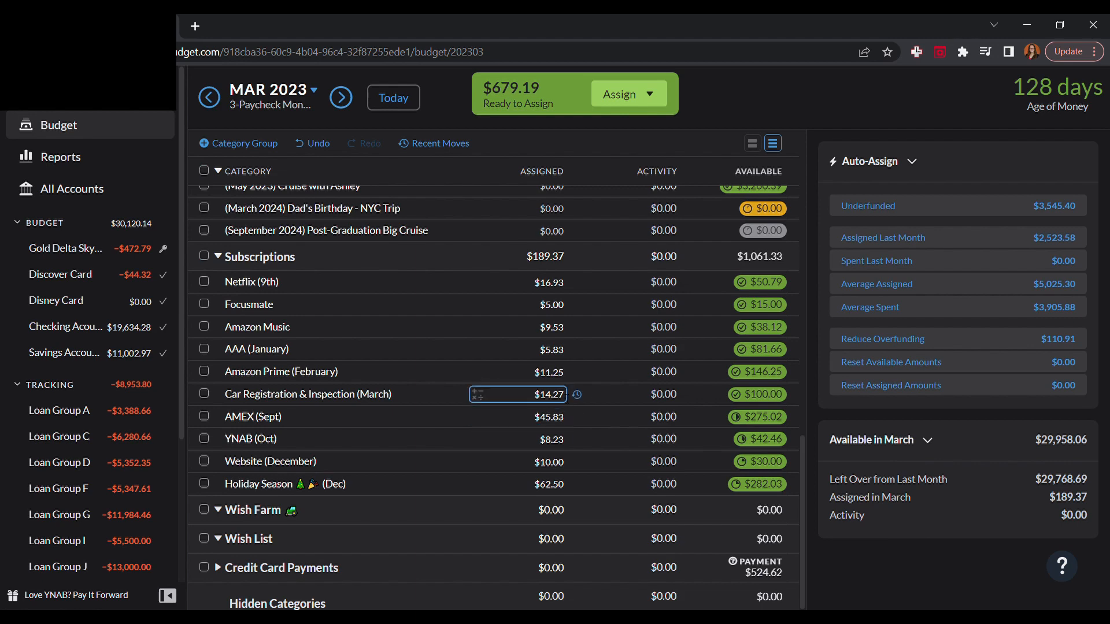
Auto-assign the underfunded $30.00 to Fun Money/Treats in the Food and Treats group for March.
{"action": "scroll", "coordinate": [543, 387], "scroll_direction": "up", "scroll_amount": 6}
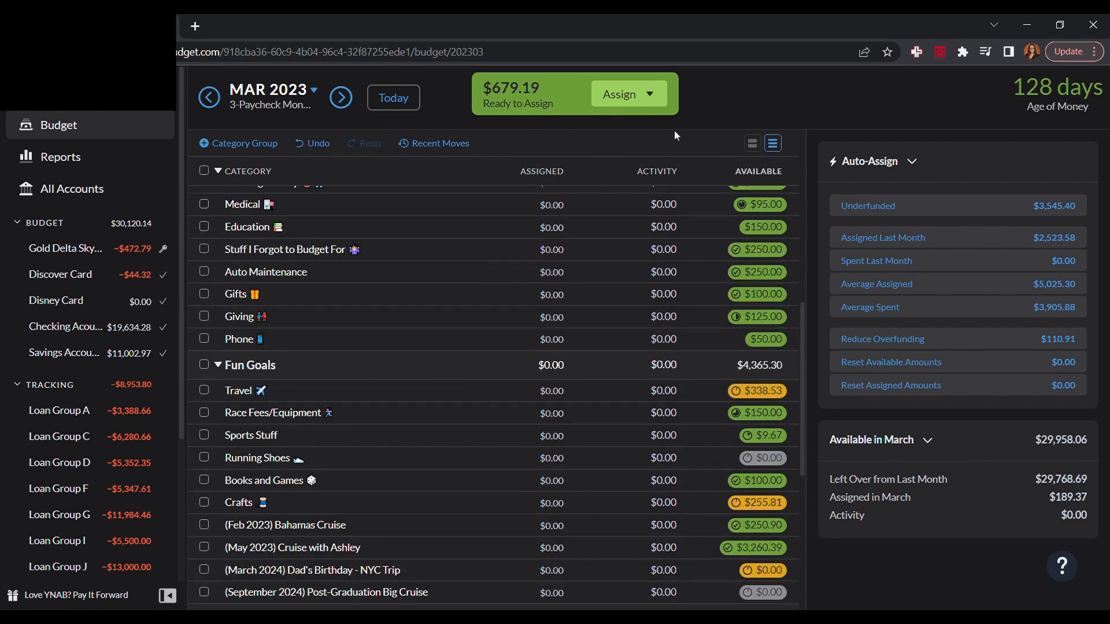
{"action": "scroll", "coordinate": [663, 281], "scroll_direction": "down", "scroll_amount": 3}
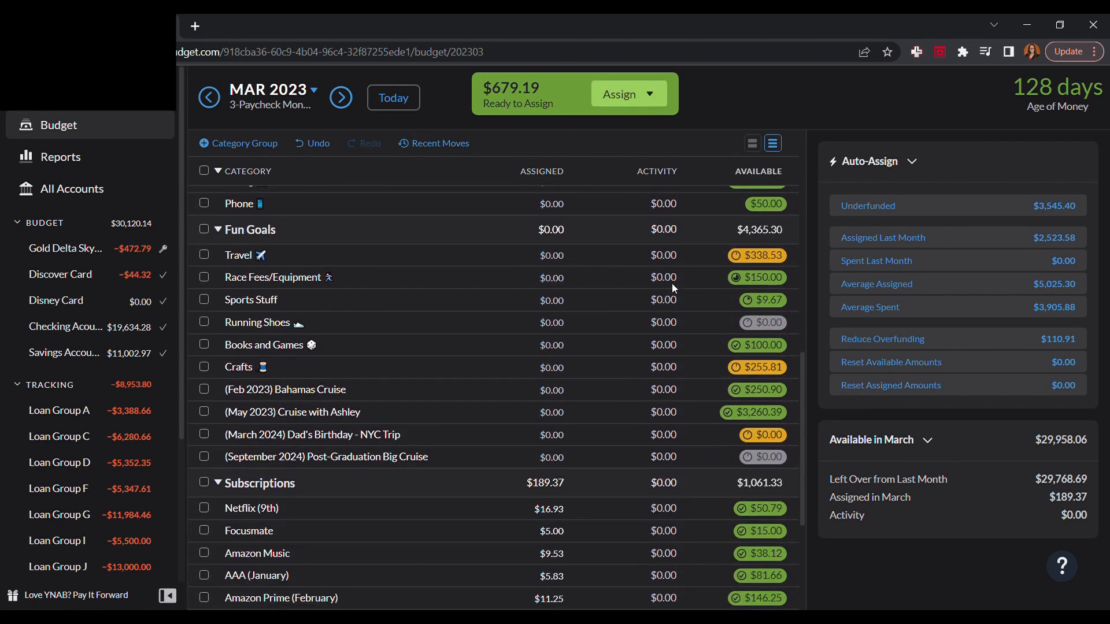
{"action": "scroll", "coordinate": [622, 341], "scroll_direction": "down", "scroll_amount": 5}
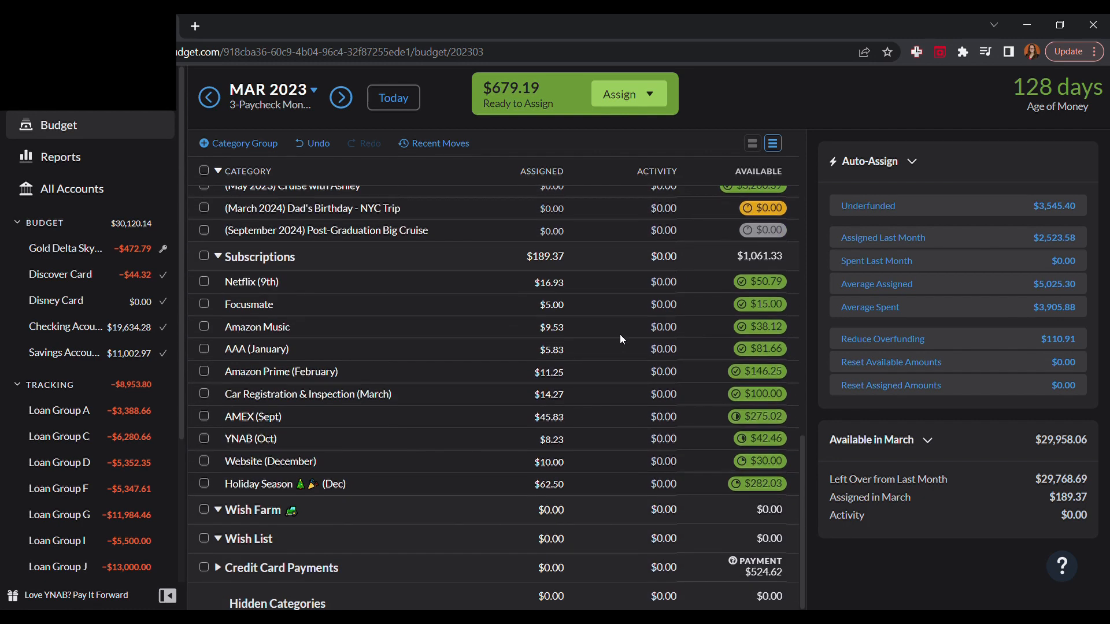
{"action": "scroll", "coordinate": [613, 323], "scroll_direction": "up", "scroll_amount": 5}
{"action": "scroll", "coordinate": [614, 327], "scroll_direction": "up", "scroll_amount": 9}
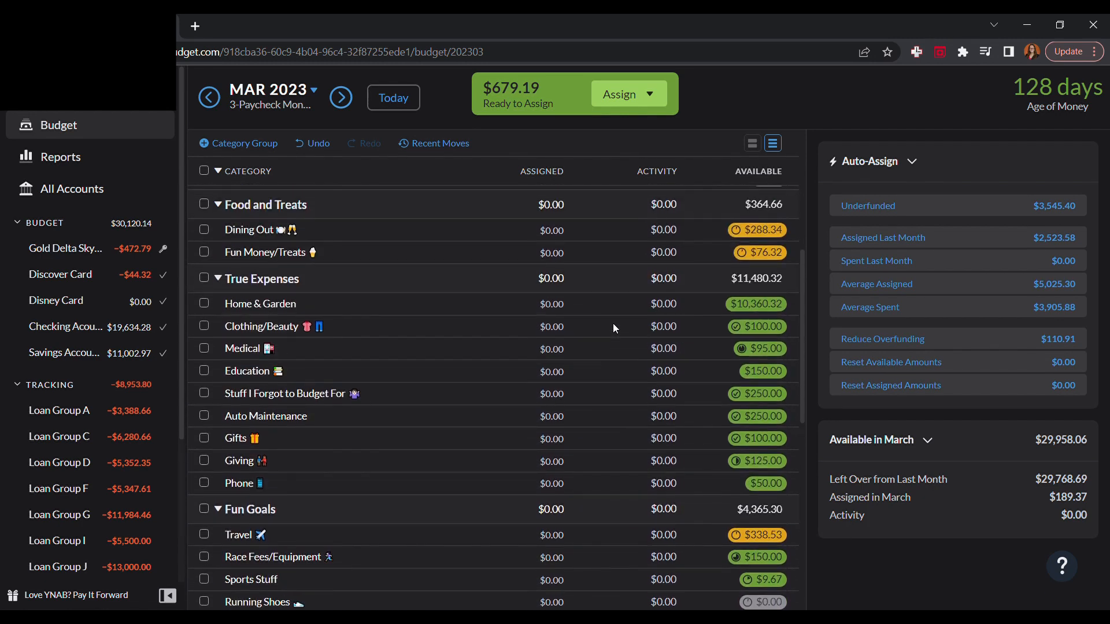
{"action": "left_click", "coordinate": [554, 397]}
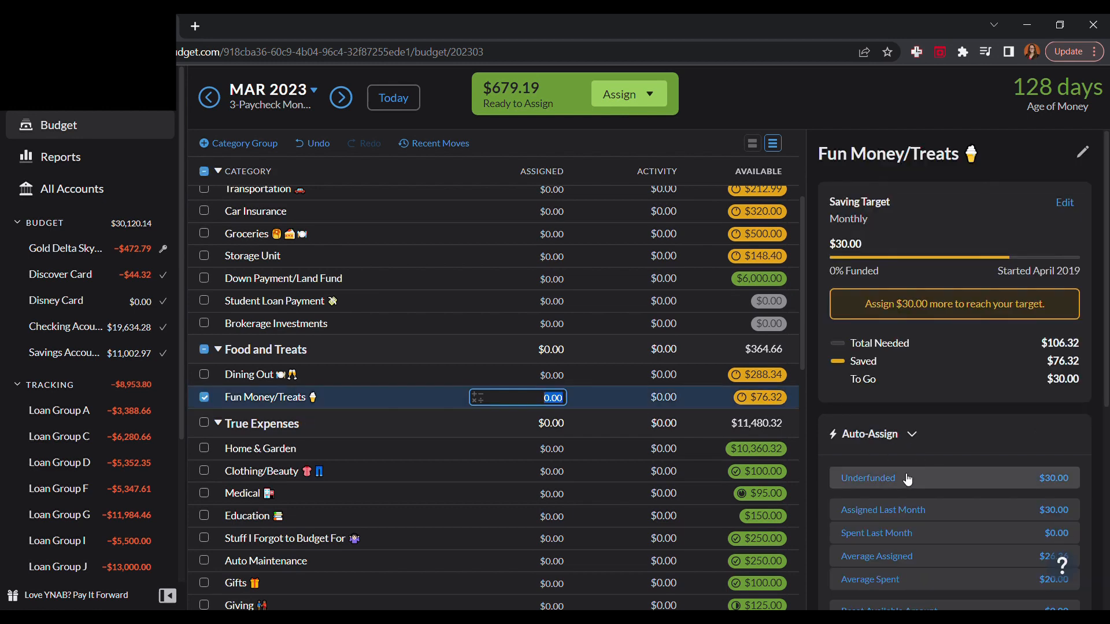
{"action": "left_click", "coordinate": [905, 479]}
Assign $75.00 to Dining Out for March and clear the selection.
{"action": "left_click", "coordinate": [552, 385]}
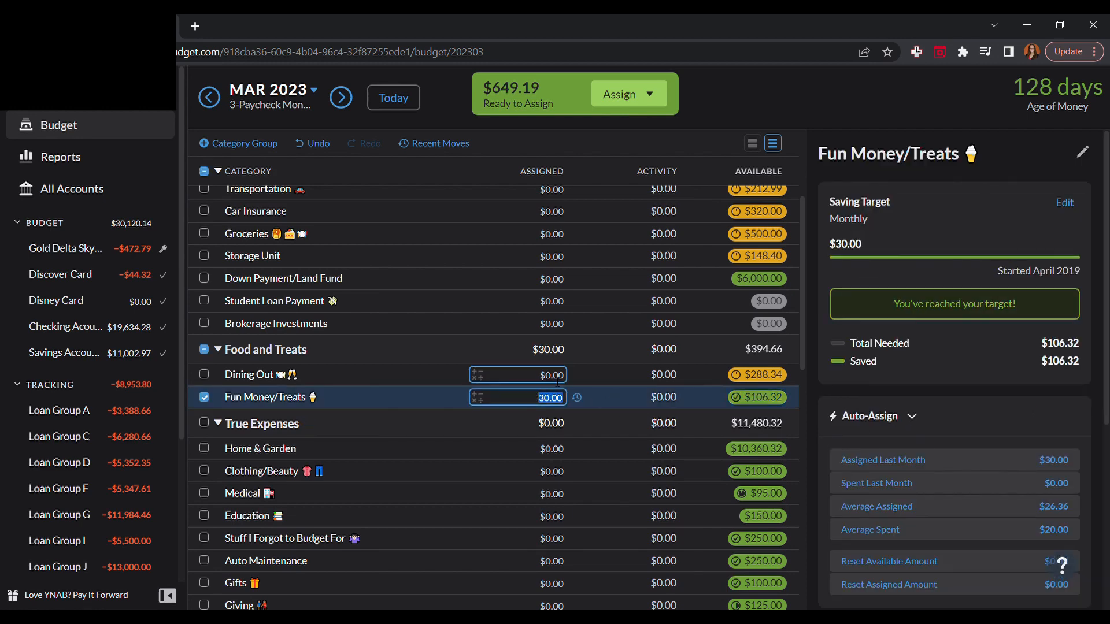
{"action": "type", "text": "75"}
{"action": "key", "text": "Return"}
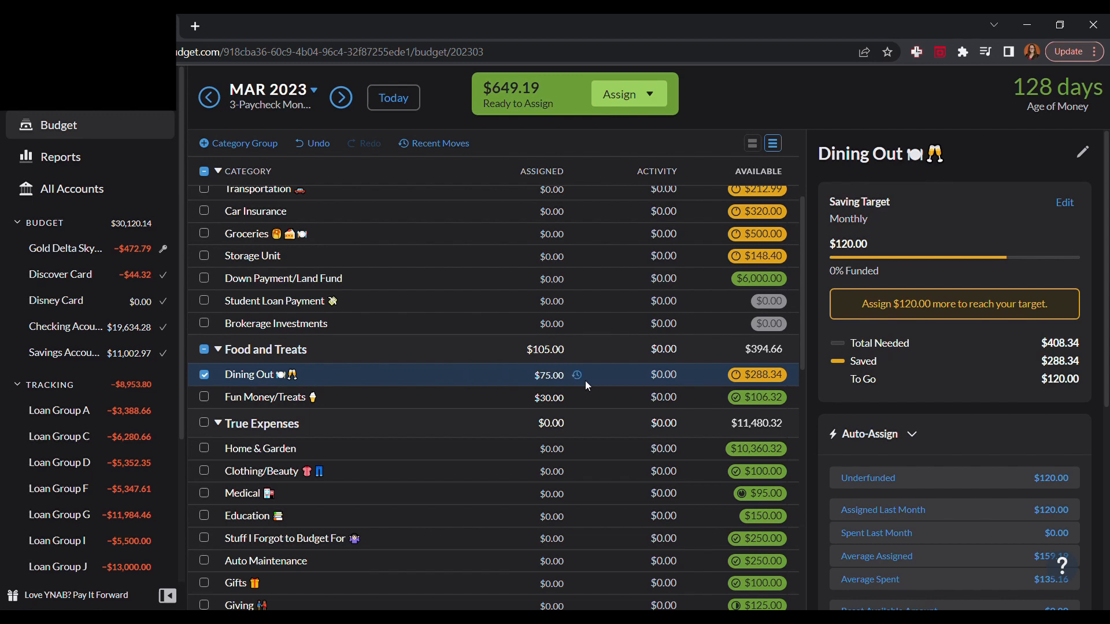
{"action": "left_click", "coordinate": [204, 375]}
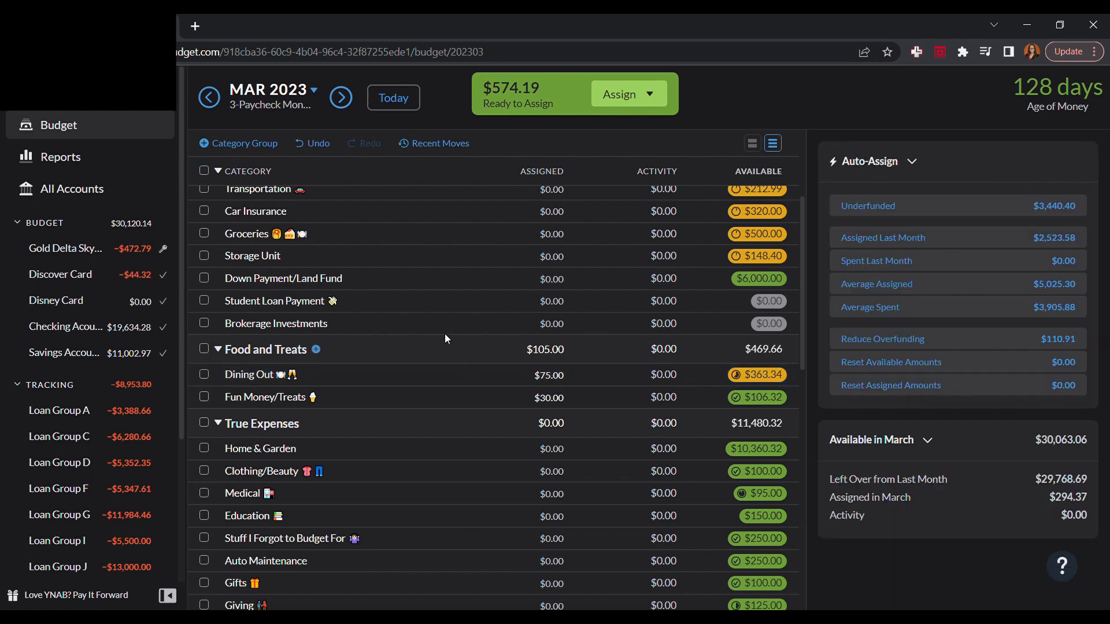
Fund Dining Out to its $120.00 monthly target for March with the underfunded amount, and clear the selection.
{"action": "left_click", "coordinate": [558, 376]}
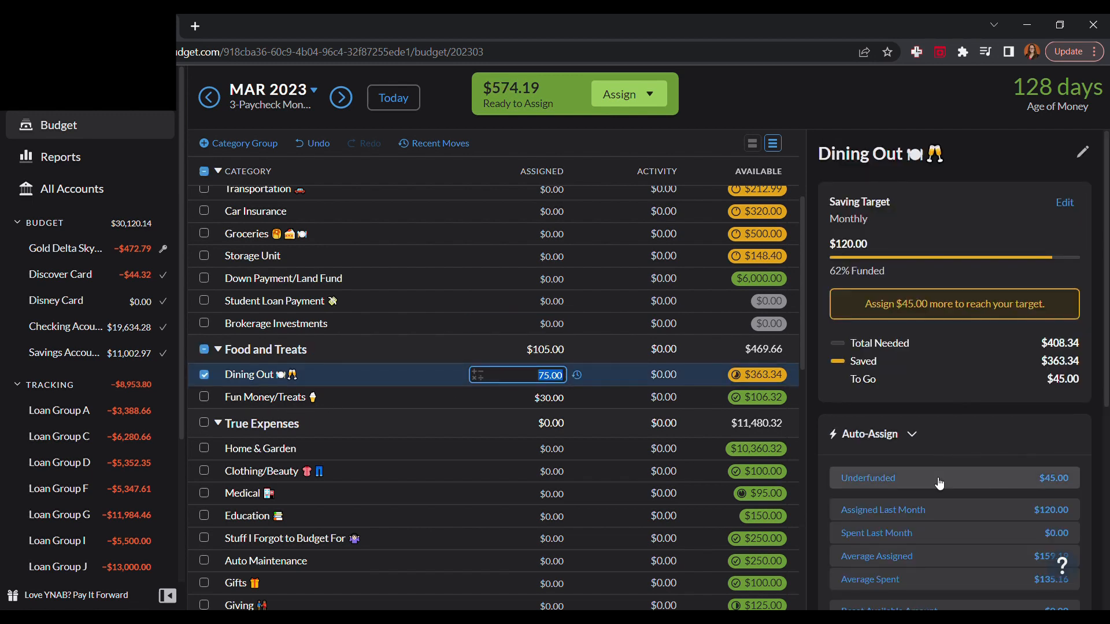
{"action": "left_click", "coordinate": [940, 483]}
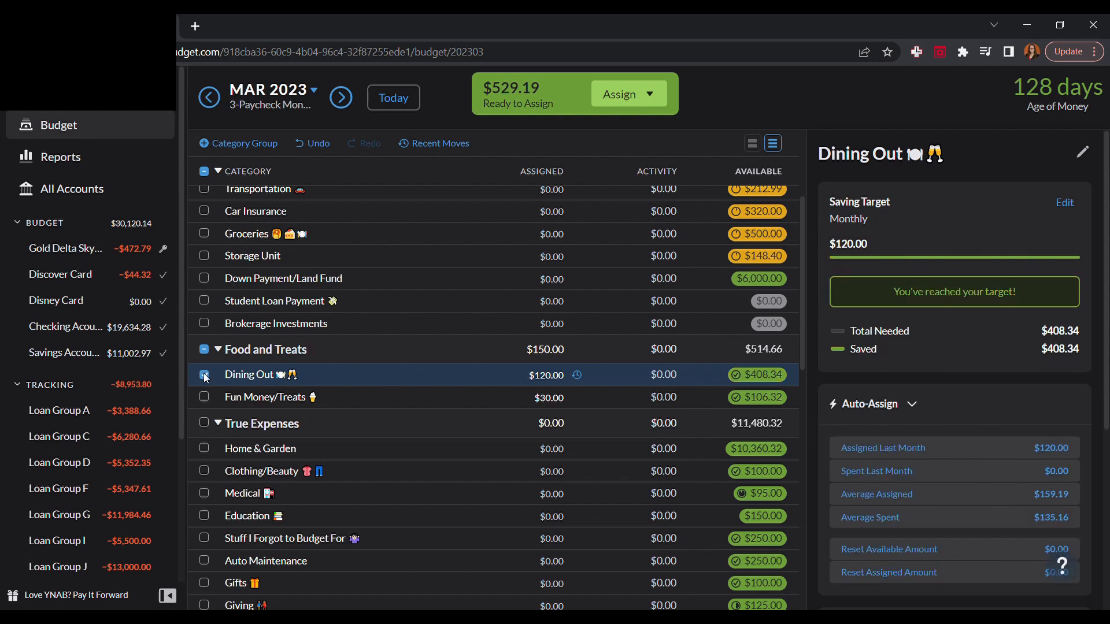
{"action": "left_click", "coordinate": [204, 376]}
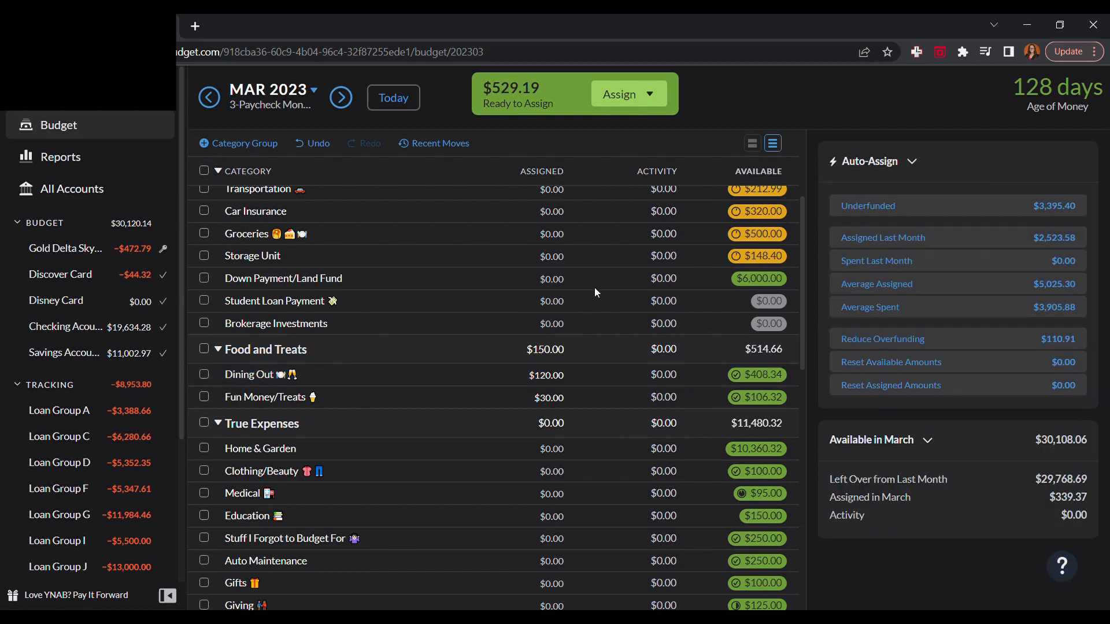
Review the February and January 2023 budgets, and look through the March categories for any that still need funding.
{"action": "left_click", "coordinate": [210, 98]}
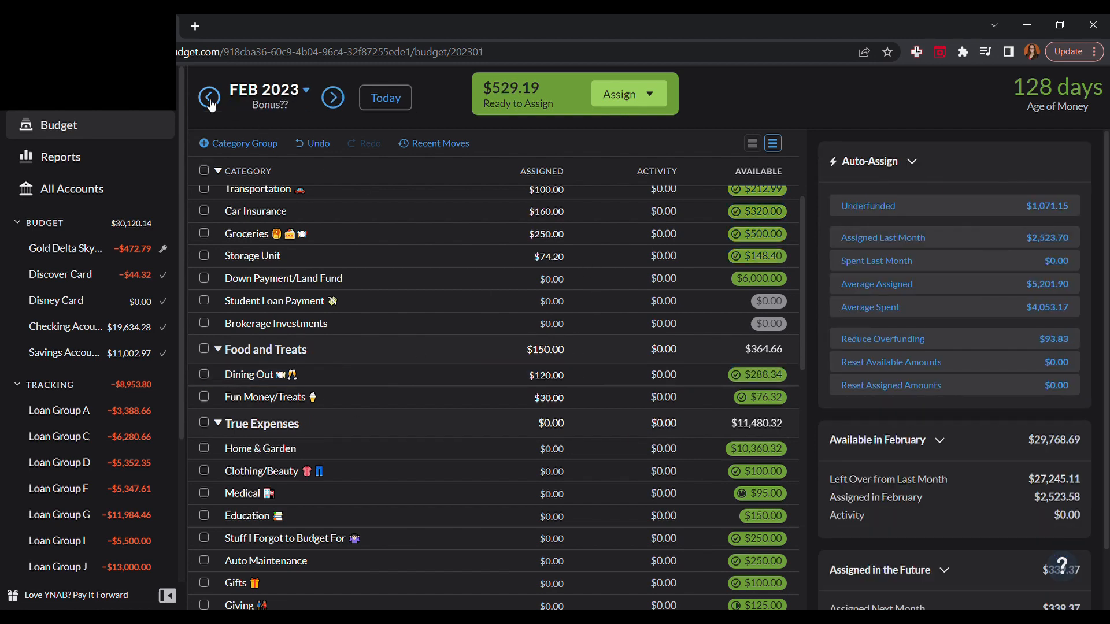
{"action": "left_click", "coordinate": [210, 100]}
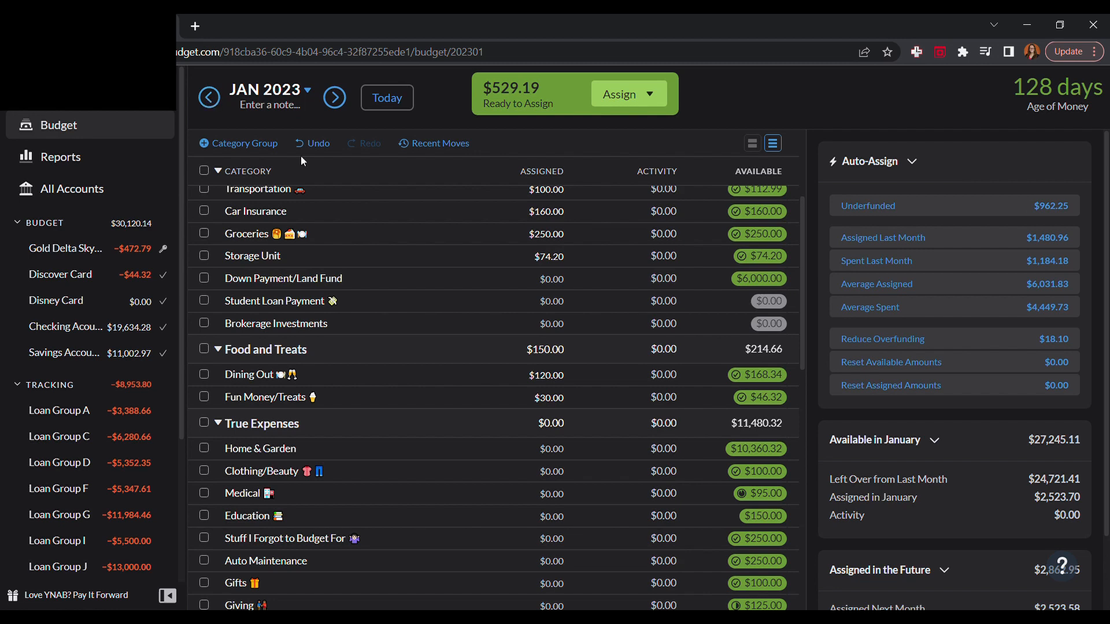
{"action": "left_click", "coordinate": [336, 100]}
{"action": "left_click", "coordinate": [339, 102]}
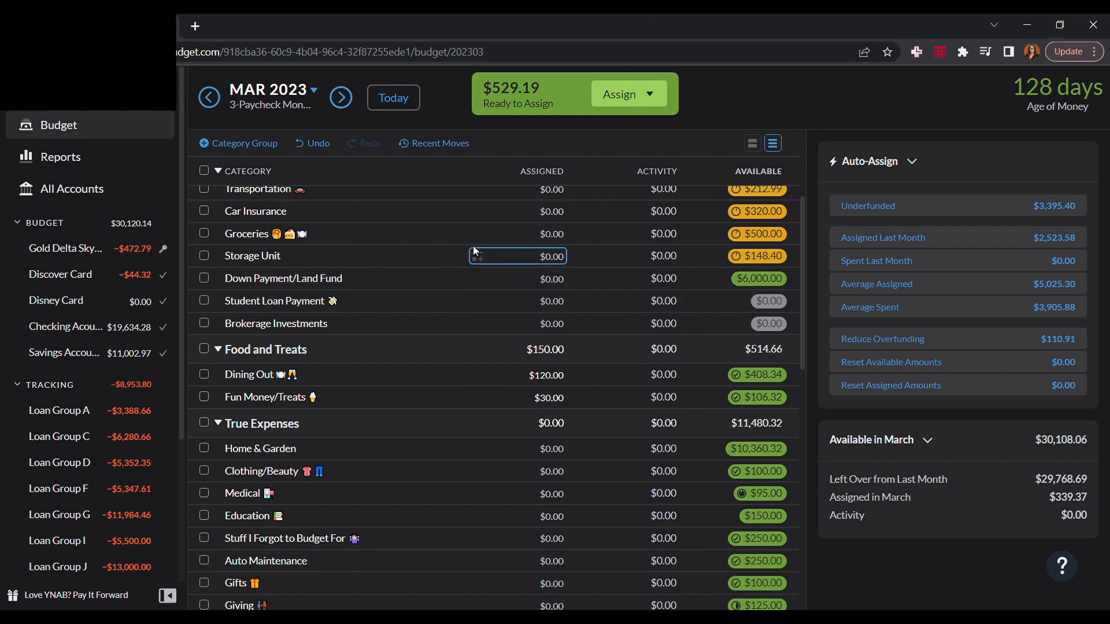
{"action": "scroll", "coordinate": [484, 260], "scroll_direction": "down", "scroll_amount": 3}
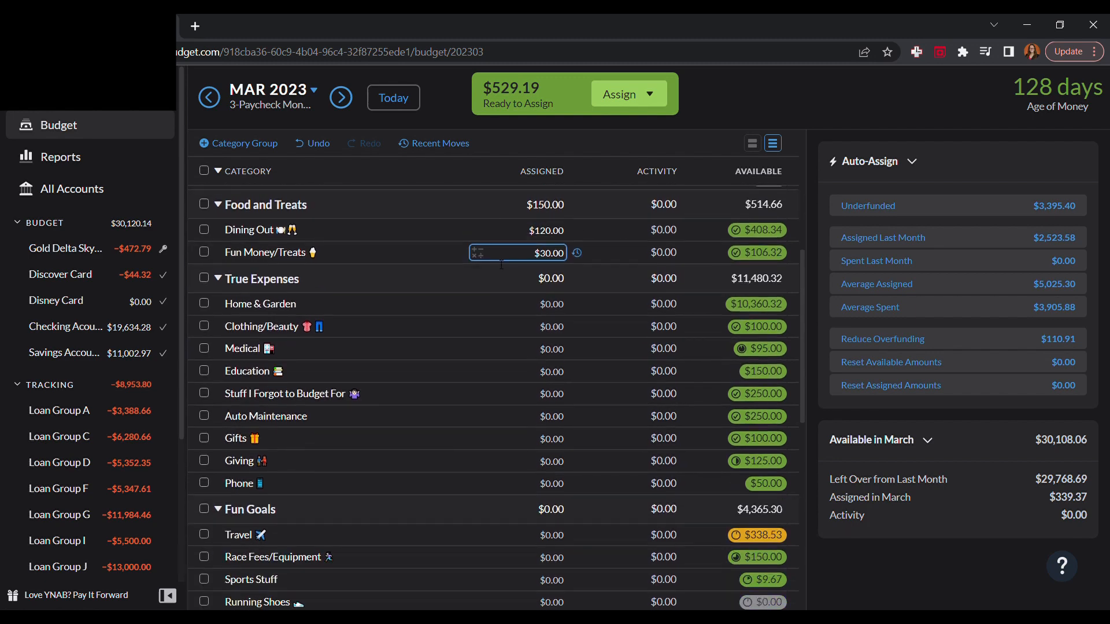
{"action": "scroll", "coordinate": [501, 265], "scroll_direction": "up", "scroll_amount": 1}
{"action": "scroll", "coordinate": [501, 264], "scroll_direction": "down", "scroll_amount": 3}
{"action": "scroll", "coordinate": [500, 264], "scroll_direction": "down", "scroll_amount": 4}
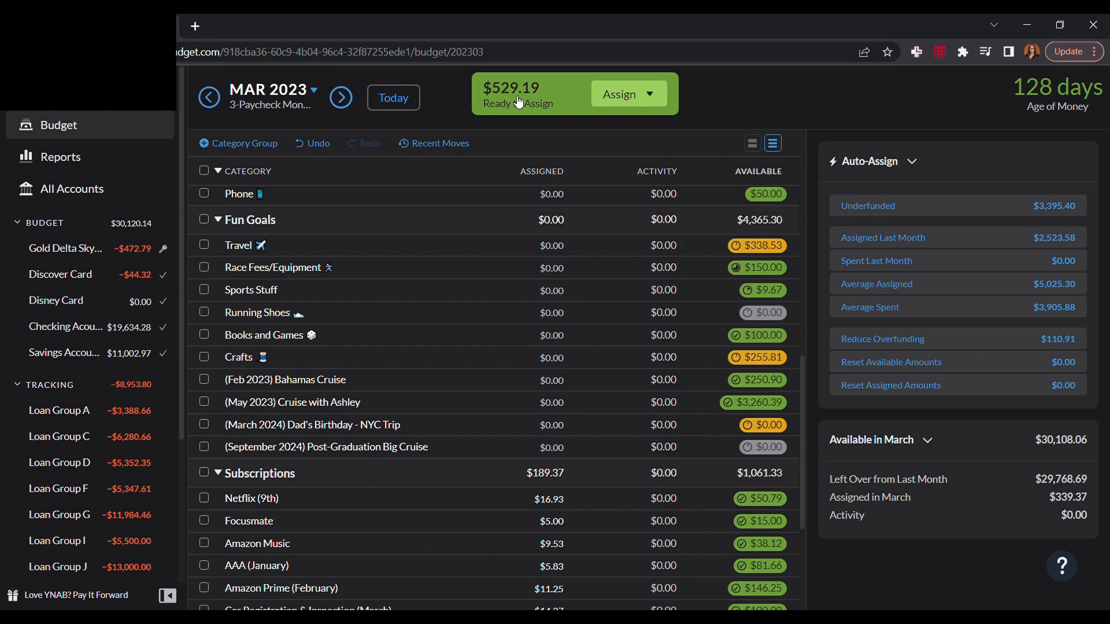
{"action": "scroll", "coordinate": [575, 248], "scroll_direction": "up", "scroll_amount": 6}
{"action": "scroll", "coordinate": [574, 239], "scroll_direction": "up", "scroll_amount": 4}
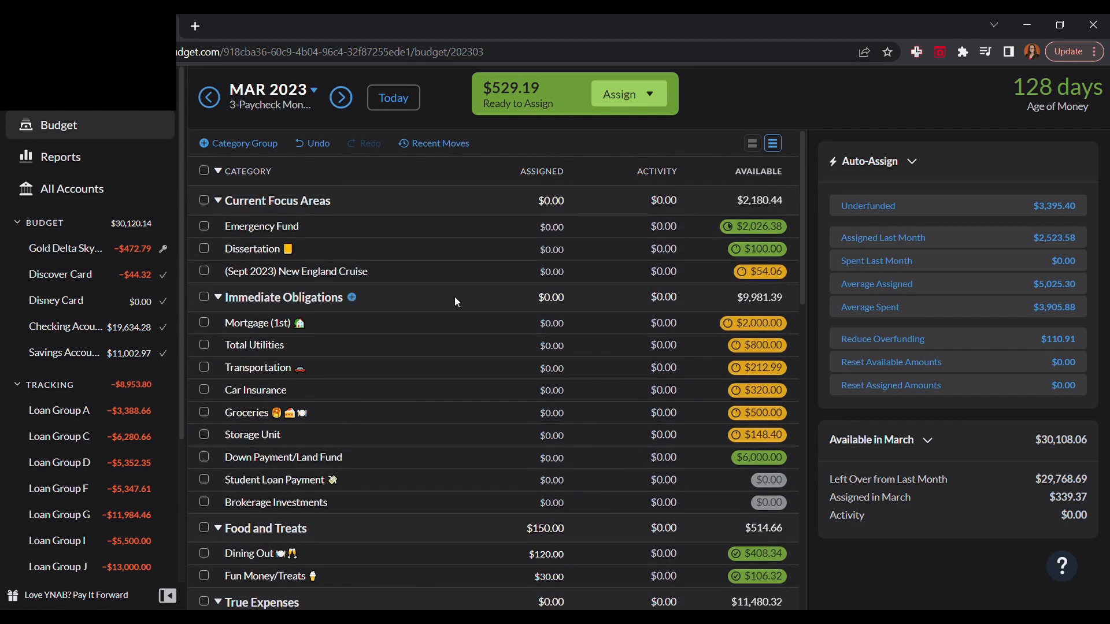
Return to the current month, December 2022, and assign $5.00 to Medical under True Expenses.
{"action": "left_click", "coordinate": [385, 109]}
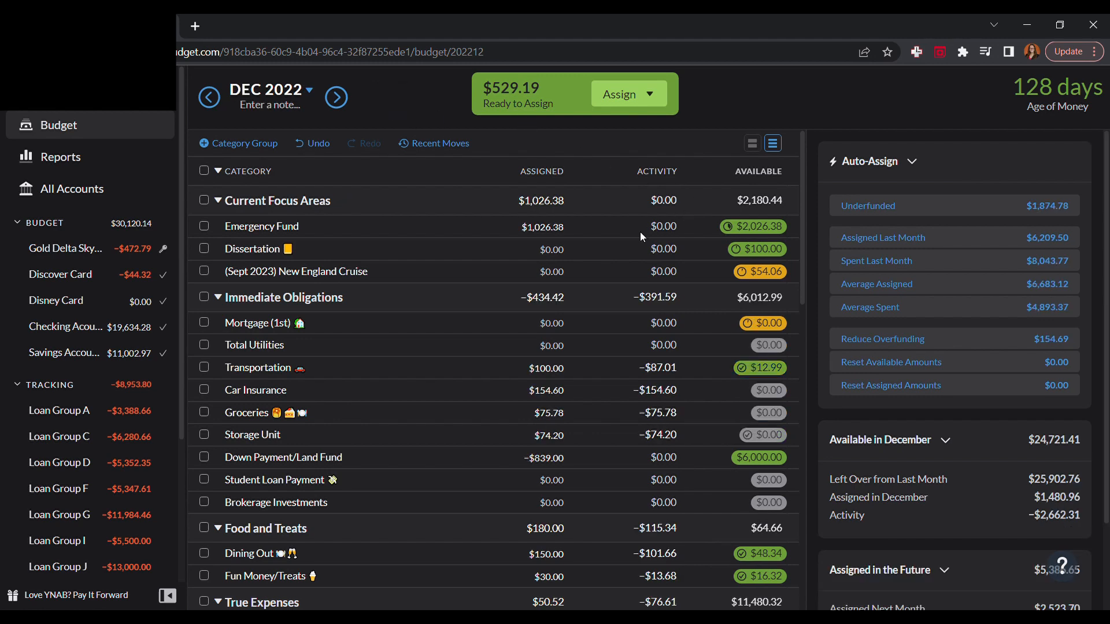
{"action": "scroll", "coordinate": [640, 231], "scroll_direction": "down", "scroll_amount": 3}
{"action": "scroll", "coordinate": [640, 231], "scroll_direction": "up", "scroll_amount": 2}
{"action": "scroll", "coordinate": [641, 231], "scroll_direction": "up", "scroll_amount": 1}
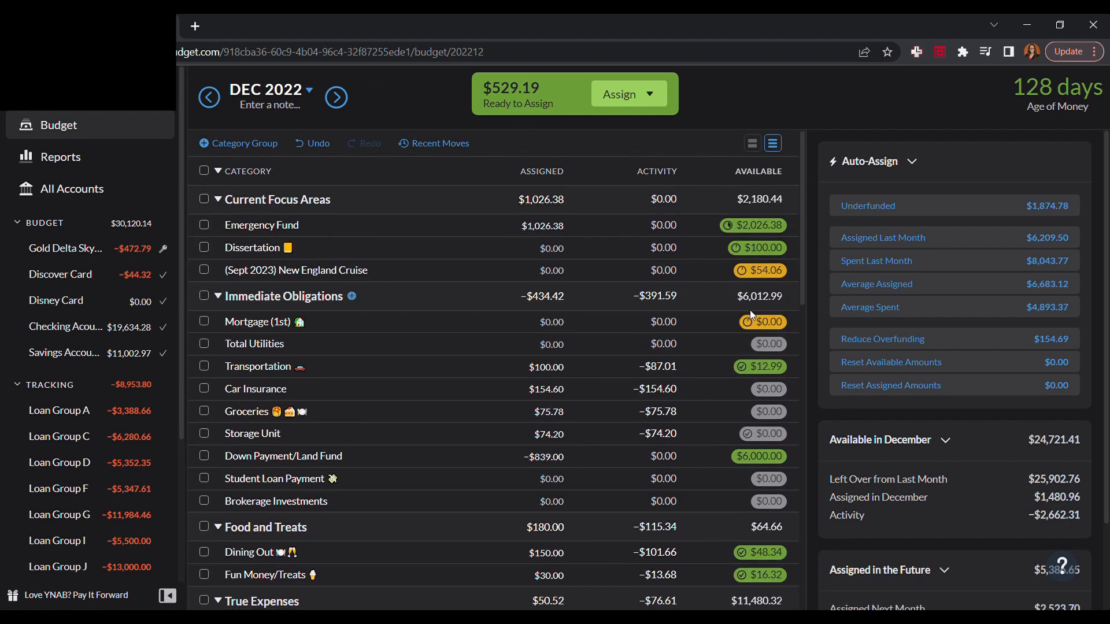
{"action": "scroll", "coordinate": [746, 303], "scroll_direction": "down", "scroll_amount": 4}
{"action": "scroll", "coordinate": [741, 297], "scroll_direction": "down", "scroll_amount": 2}
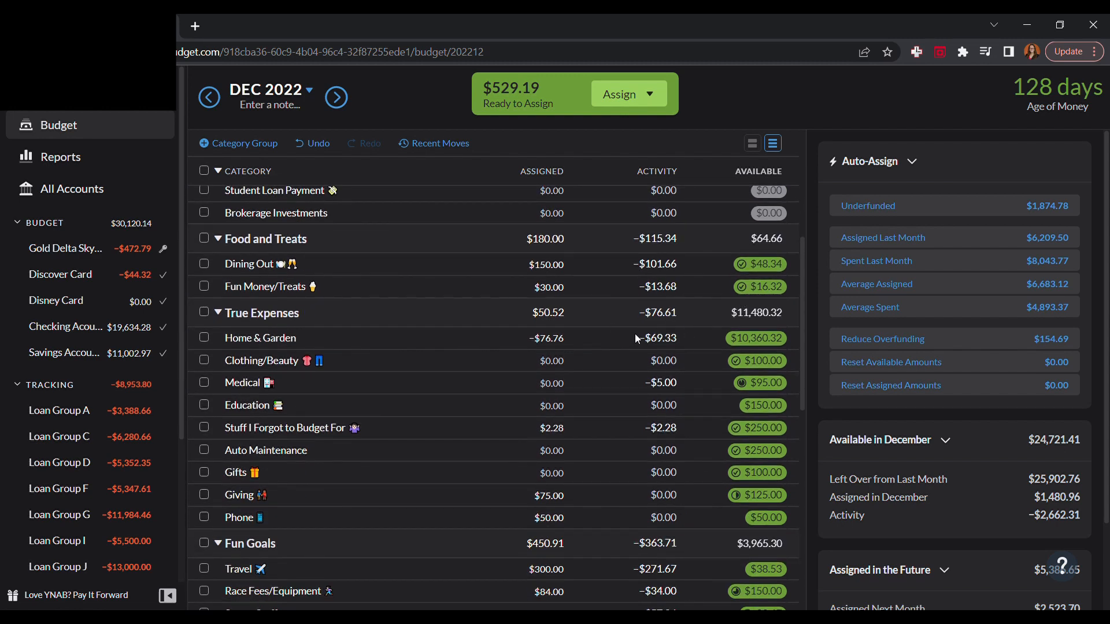
{"action": "left_click", "coordinate": [544, 384]}
{"action": "left_click", "coordinate": [552, 388]}
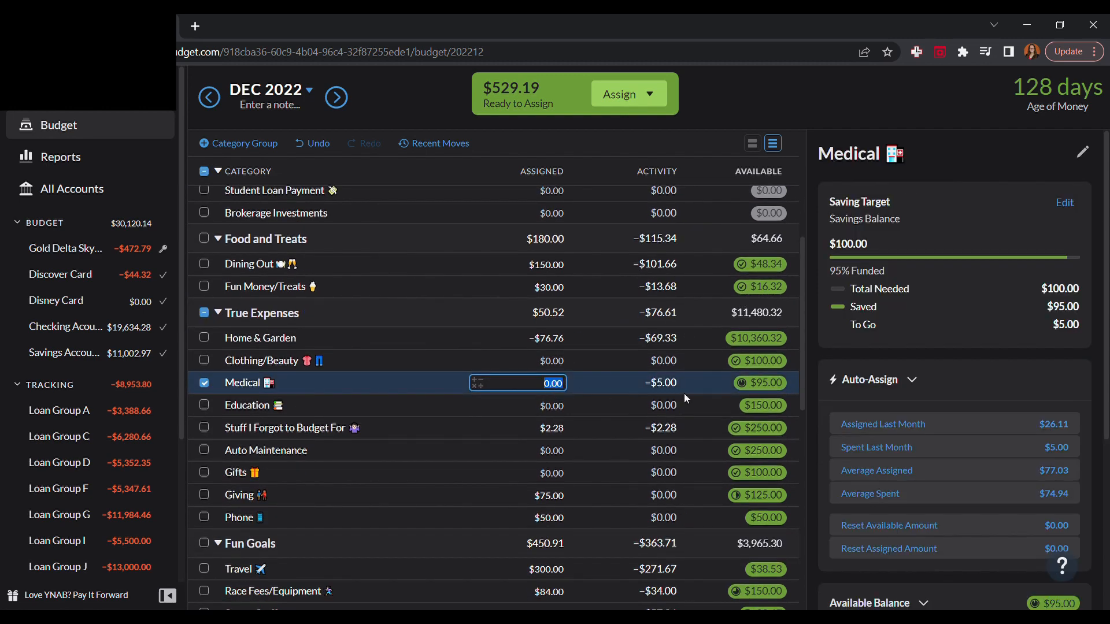
{"action": "type", "text": "5"}
{"action": "key", "text": "Return"}
Add $25 to the Medical assignment for December, making it $30.00, and clear the selection.
{"action": "left_click", "coordinate": [552, 384]}
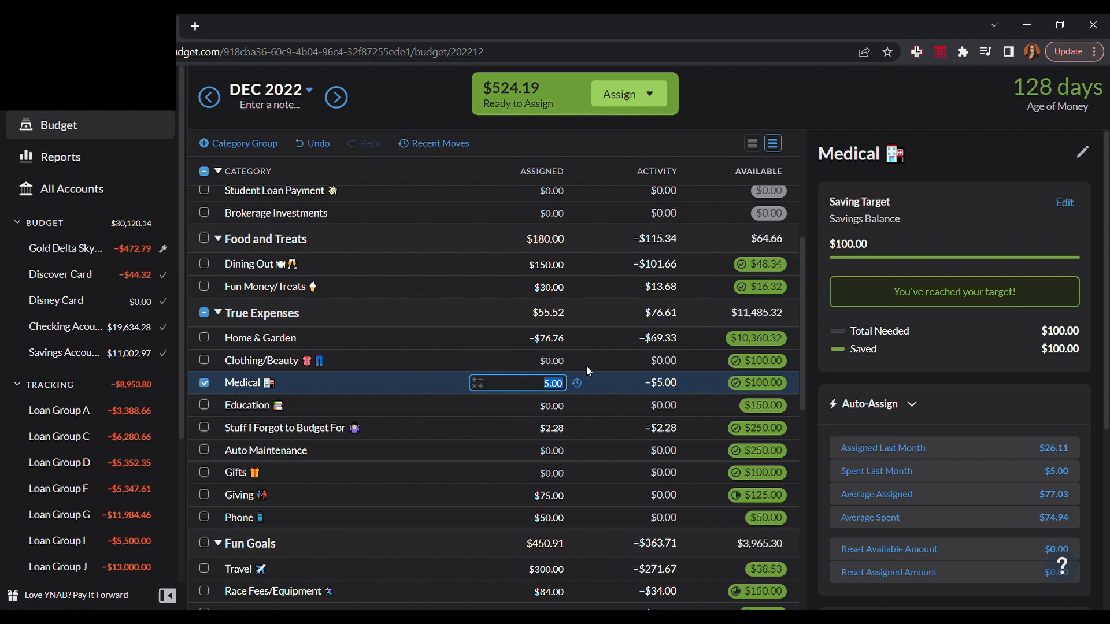
{"action": "key", "text": "End"}
{"action": "type", "text": "+25"}
{"action": "key", "text": "Return"}
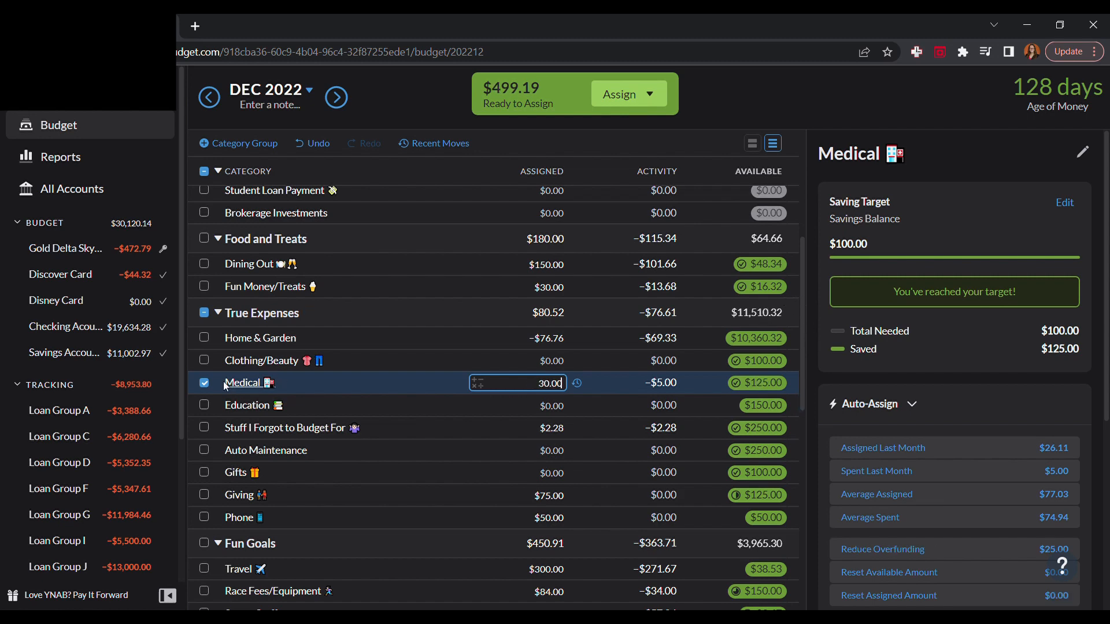
{"action": "left_click", "coordinate": [203, 383]}
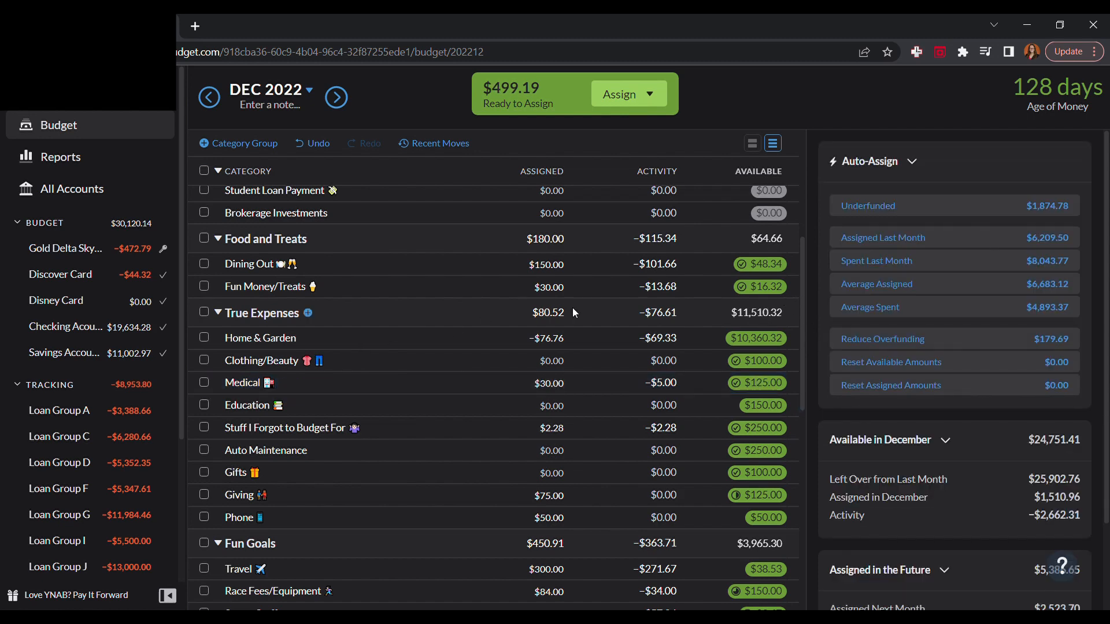
Add $25 to the Giving assignment under True Expenses for December, making it $100.00, and clear the selection.
{"action": "scroll", "coordinate": [652, 272], "scroll_direction": "down", "scroll_amount": 3}
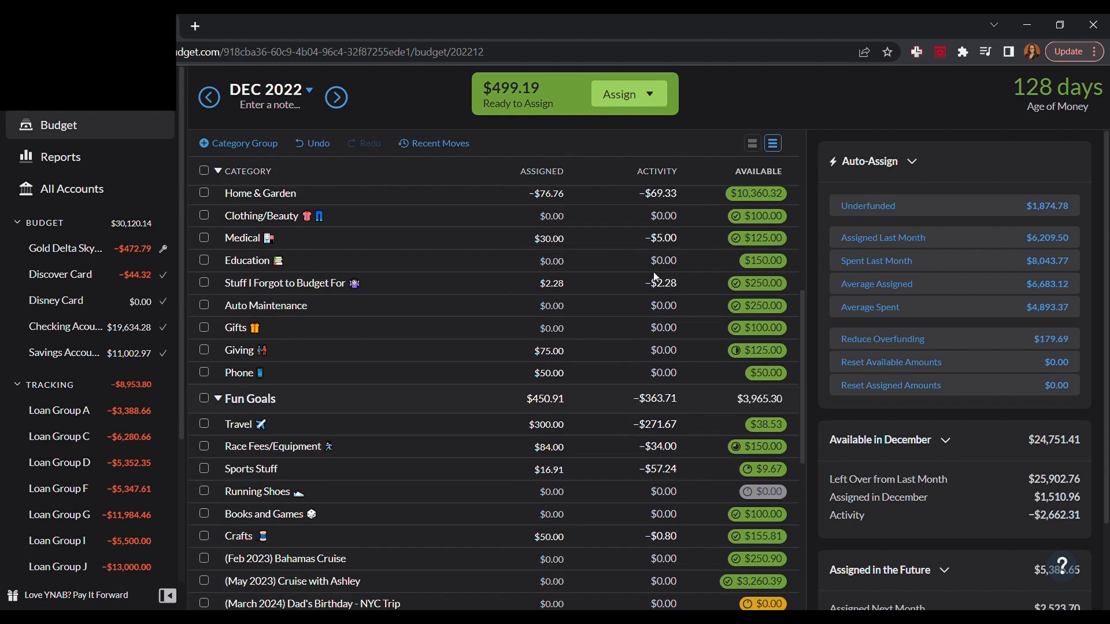
{"action": "scroll", "coordinate": [677, 268], "scroll_direction": "down", "scroll_amount": 1}
{"action": "left_click", "coordinate": [561, 280]}
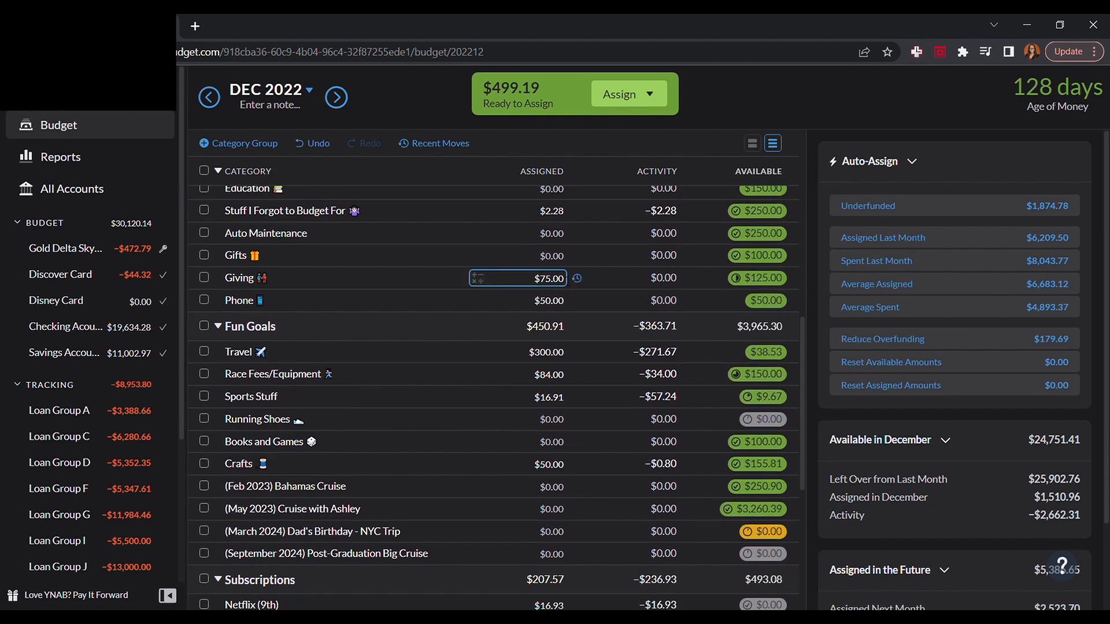
{"action": "key", "text": "Right"}
{"action": "type", "text": "+25"}
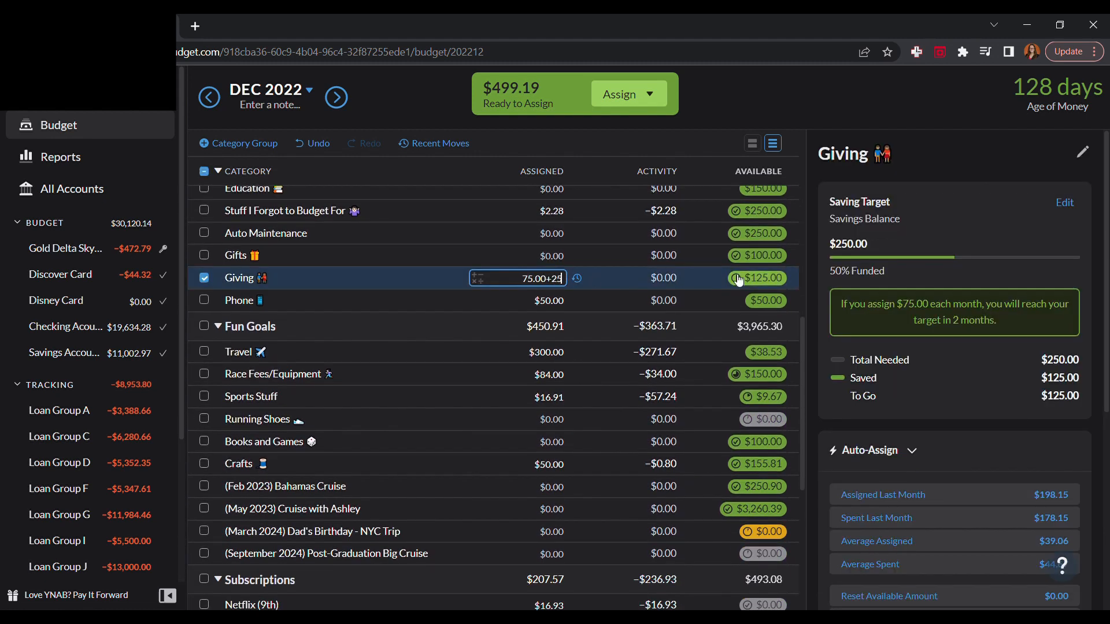
{"action": "key", "text": "Return"}
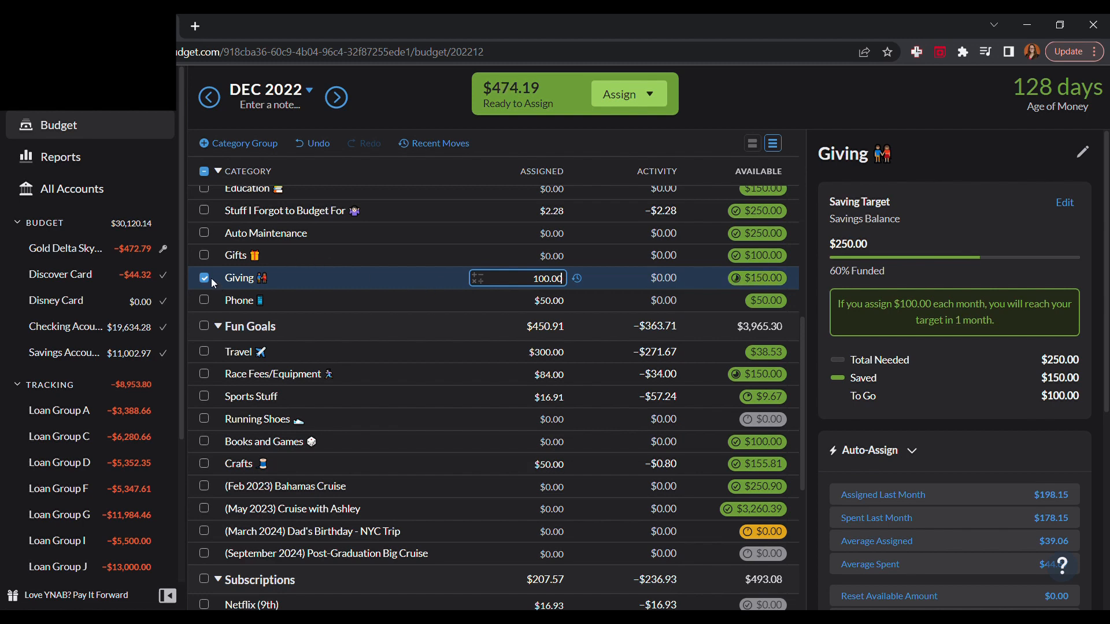
{"action": "left_click", "coordinate": [209, 279]}
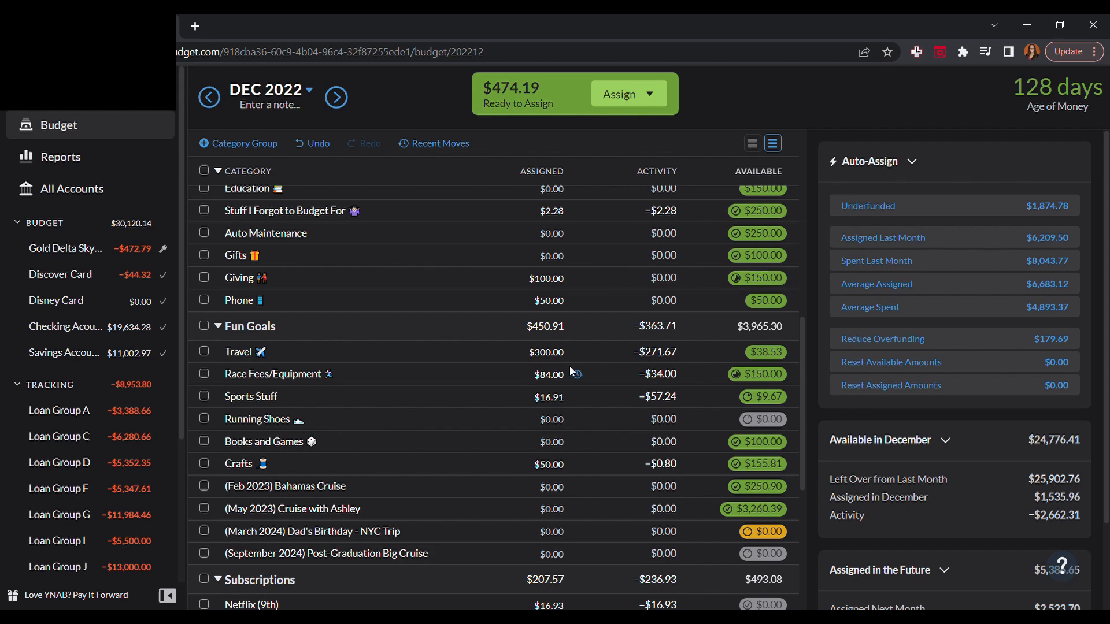
Adjust the Sports Stuff assignment under Fun Goals by adding $75 and subtracting $30 and $4.67, making it $57.24.
{"action": "left_click", "coordinate": [546, 374]}
{"action": "left_click", "coordinate": [561, 403]}
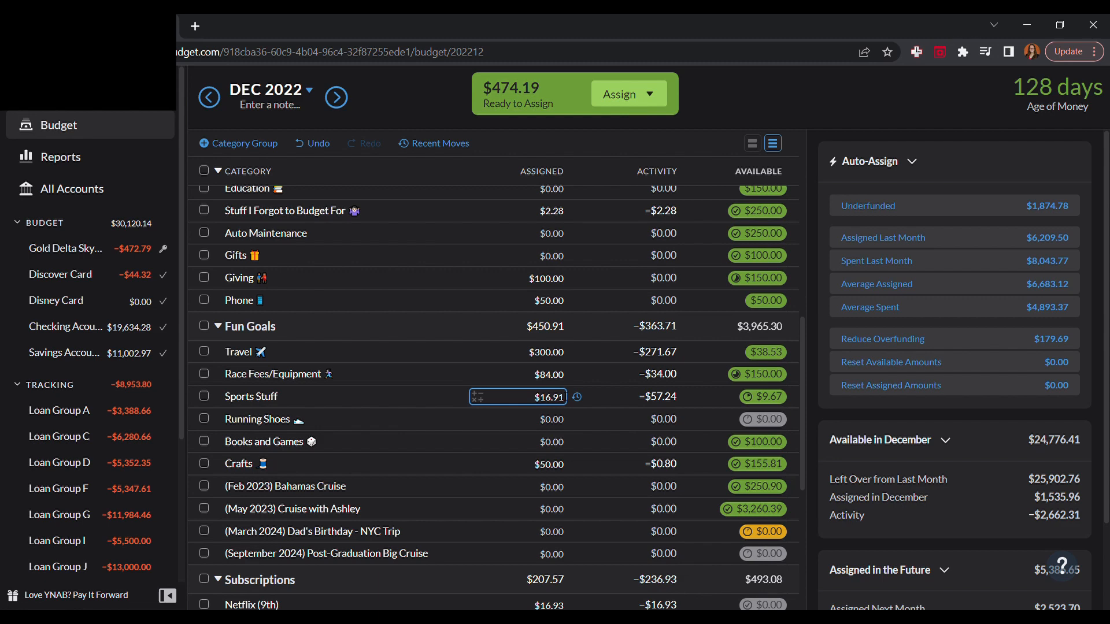
{"action": "left_click", "coordinate": [638, 394]}
{"action": "key", "text": "Right"}
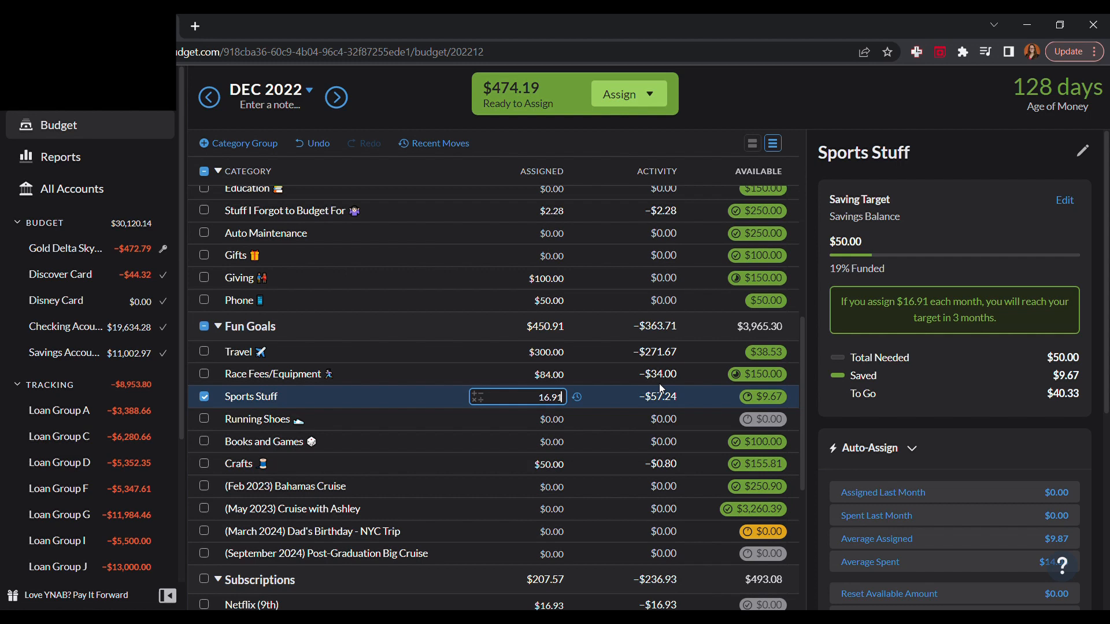
{"action": "type", "text": "+75"}
{"action": "key", "text": "Return"}
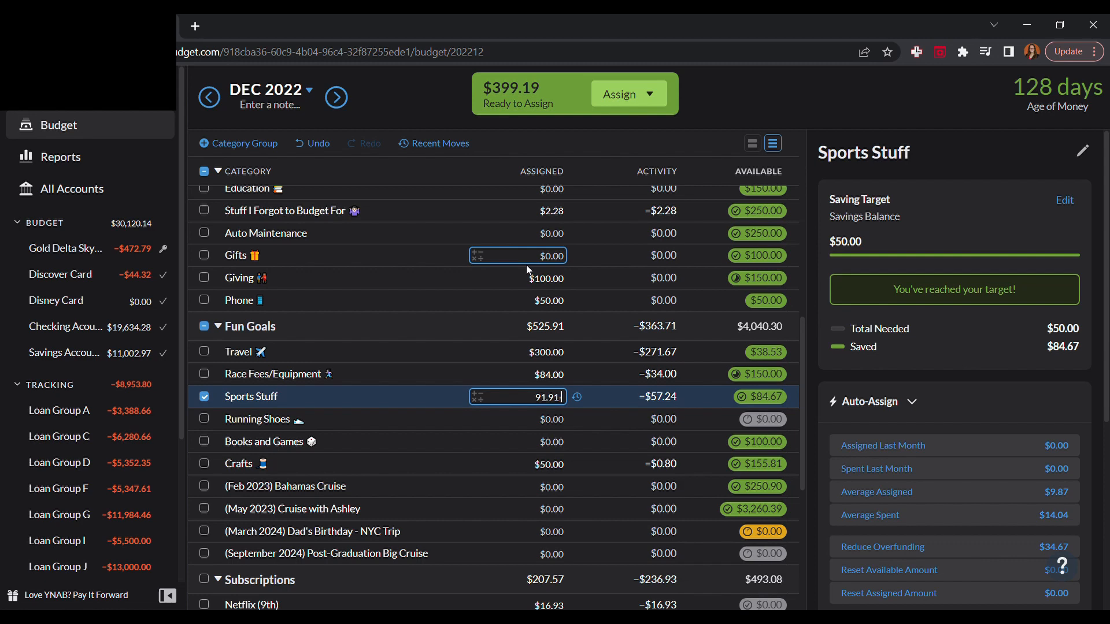
{"action": "type", "text": "-30"}
{"action": "key", "text": "Return"}
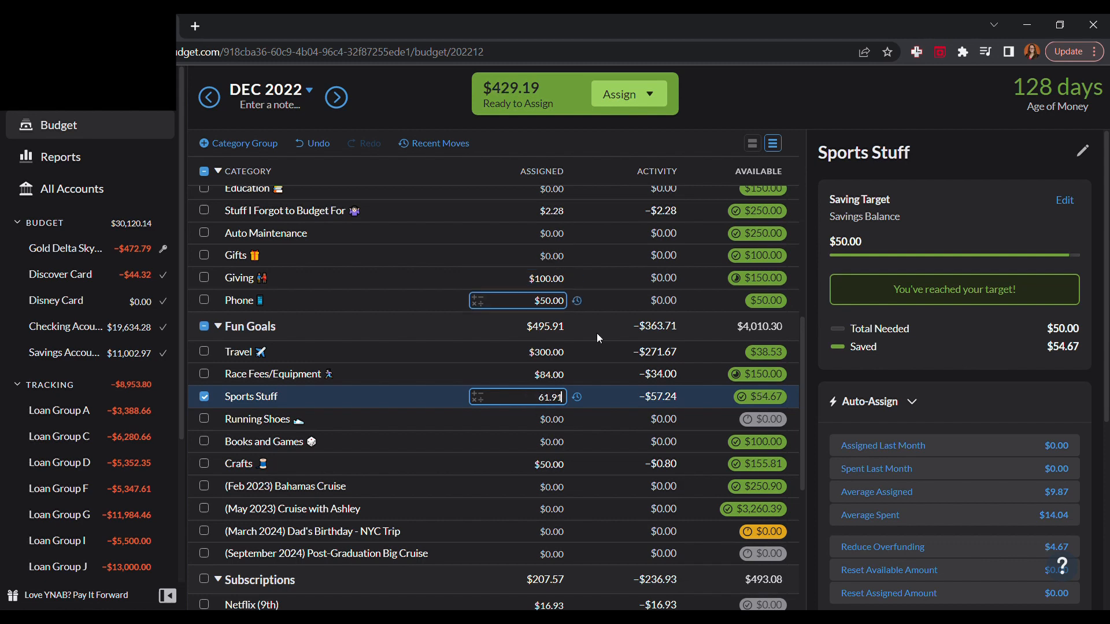
{"action": "type", "text": "-4.67"}
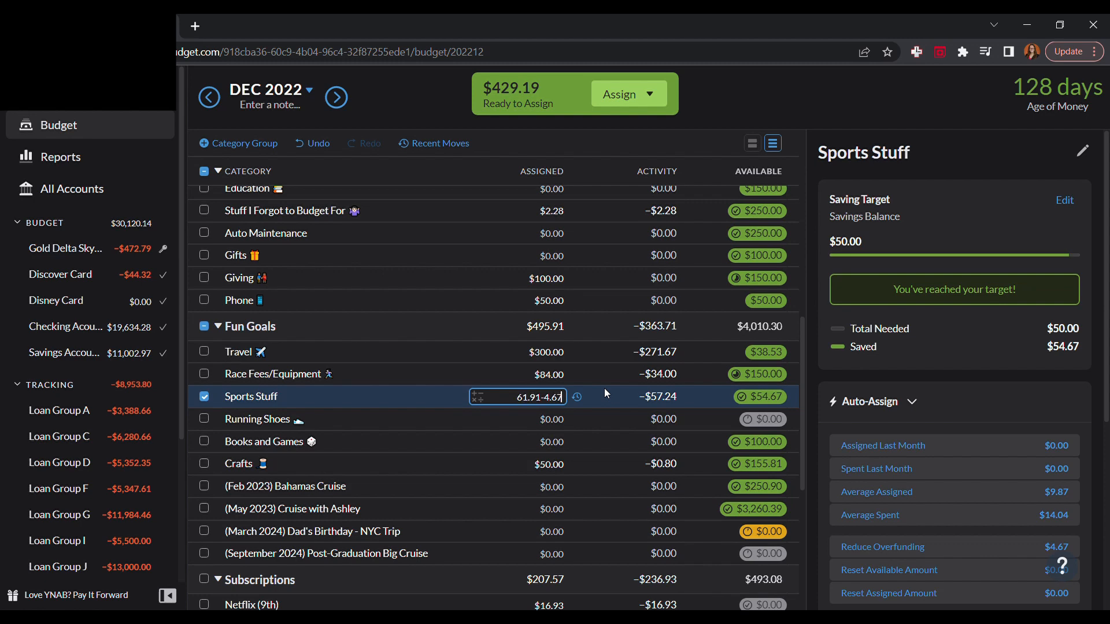
{"action": "key", "text": "Return"}
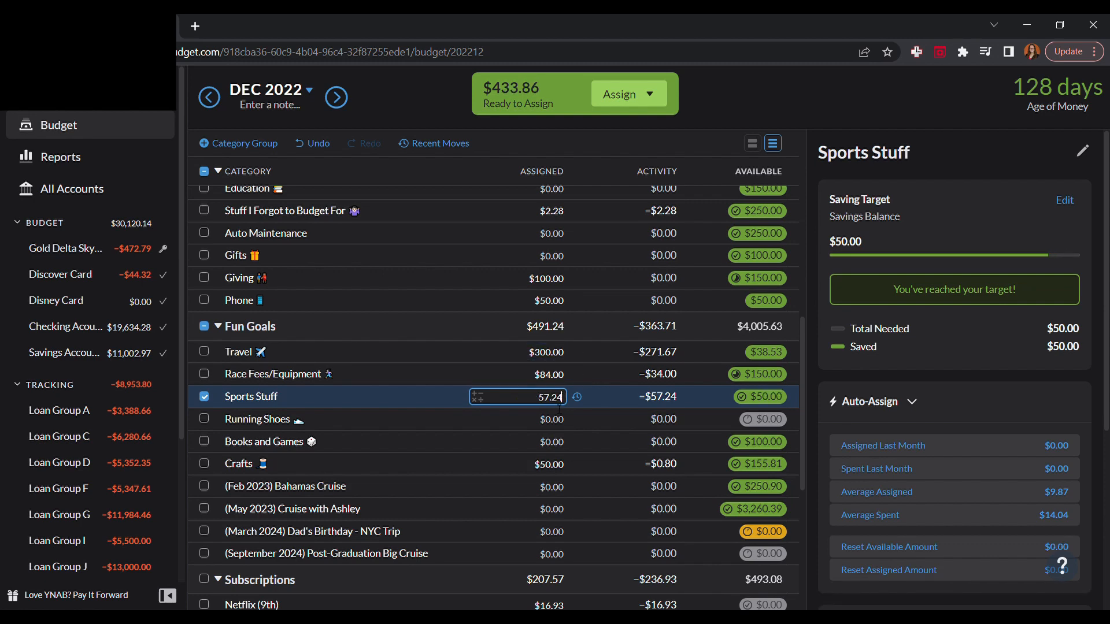
Assign $50.00 to Running Shoes under Fun Goals for December, and clear the selection.
{"action": "key", "text": "Tab"}
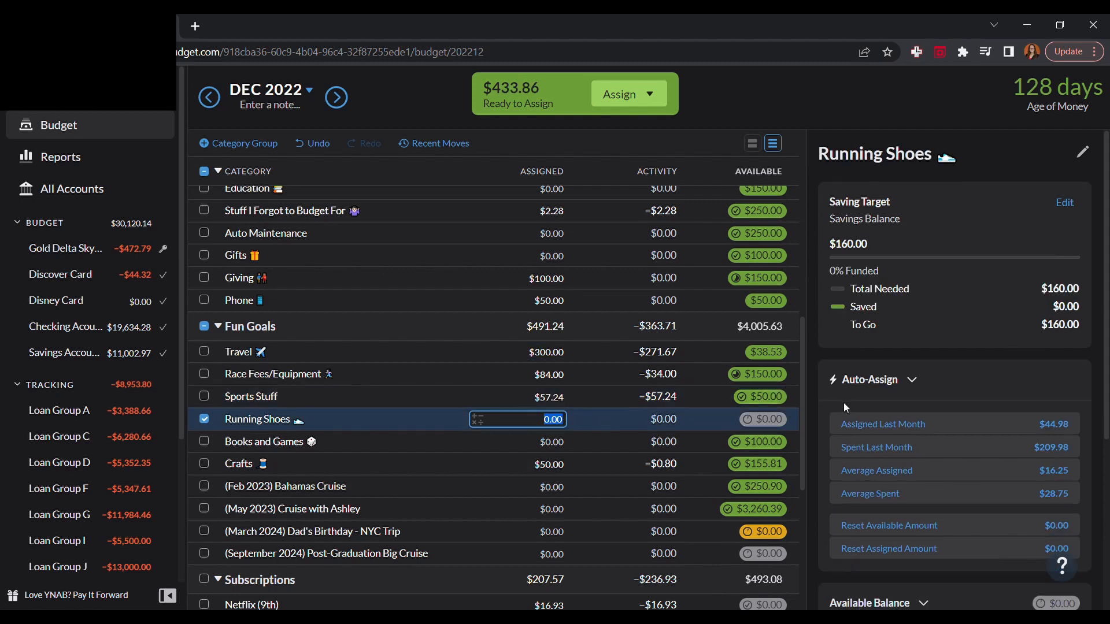
{"action": "type", "text": "50"}
{"action": "key", "text": "Return"}
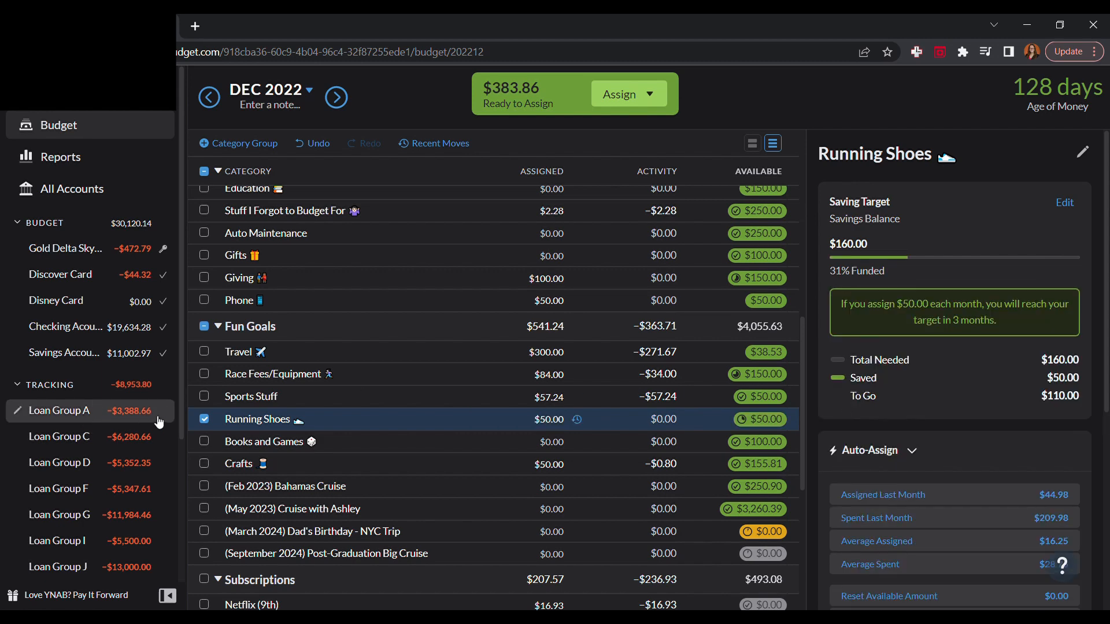
{"action": "left_click", "coordinate": [204, 419]}
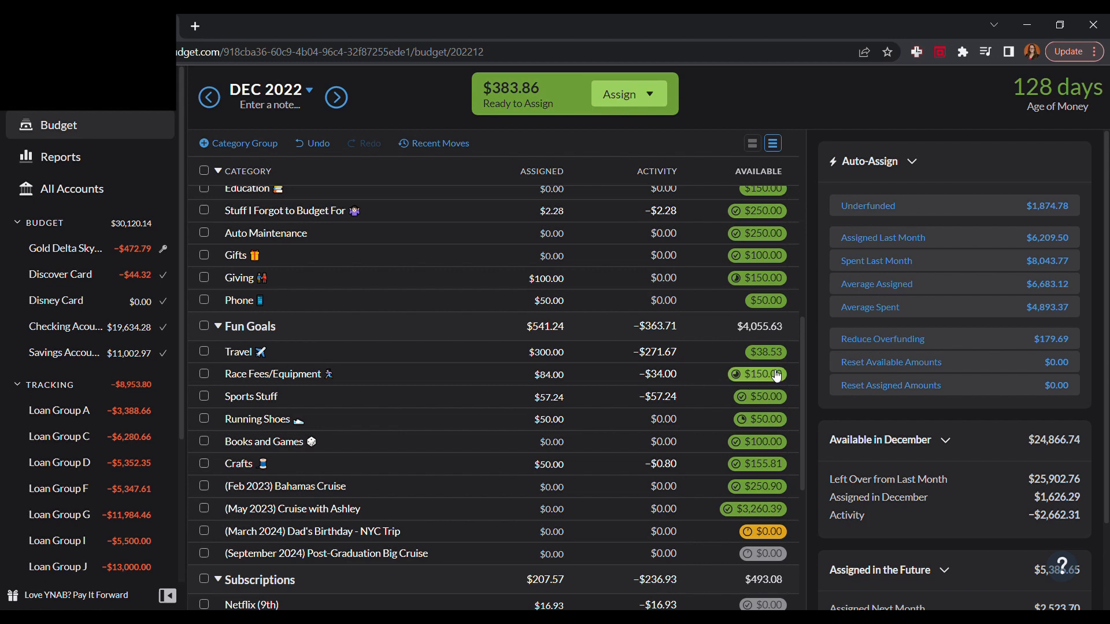
Add $25 to the Race Fees/Equipment assignment for December, making it $109.00, and clear the selection.
{"action": "left_click", "coordinate": [577, 375]}
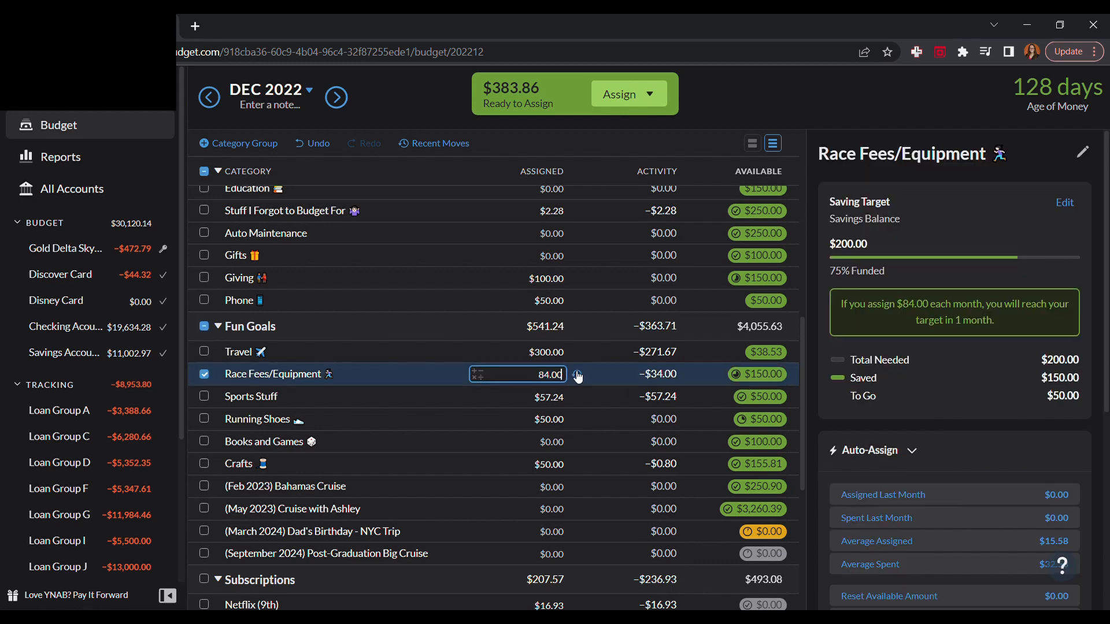
{"action": "type", "text": "+25"}
{"action": "key", "text": "Return"}
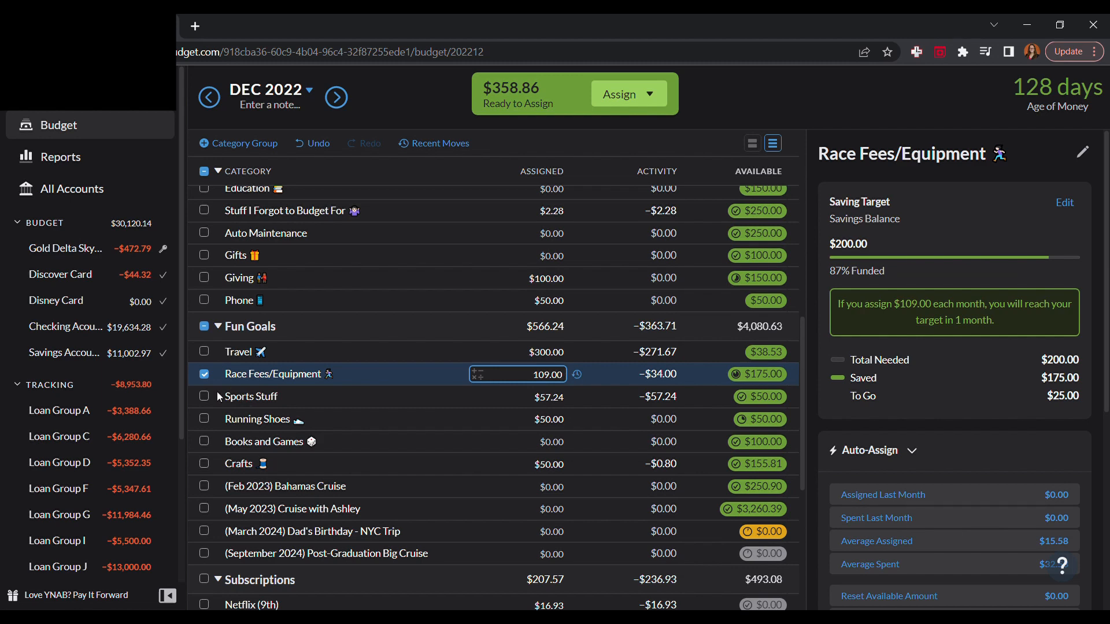
{"action": "left_click", "coordinate": [207, 376]}
Look through the December Fun Goals and Subscriptions categories, and review the March 2023 budget for categories that still need funding.
{"action": "scroll", "coordinate": [660, 349], "scroll_direction": "down", "scroll_amount": 3}
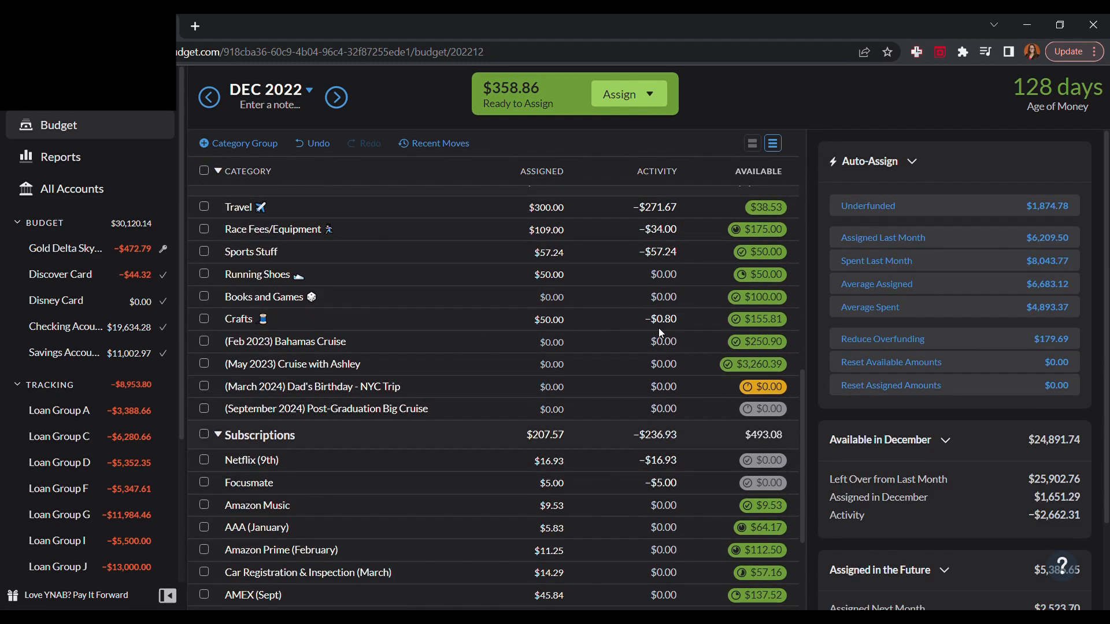
{"action": "scroll", "coordinate": [653, 325], "scroll_direction": "down", "scroll_amount": 3}
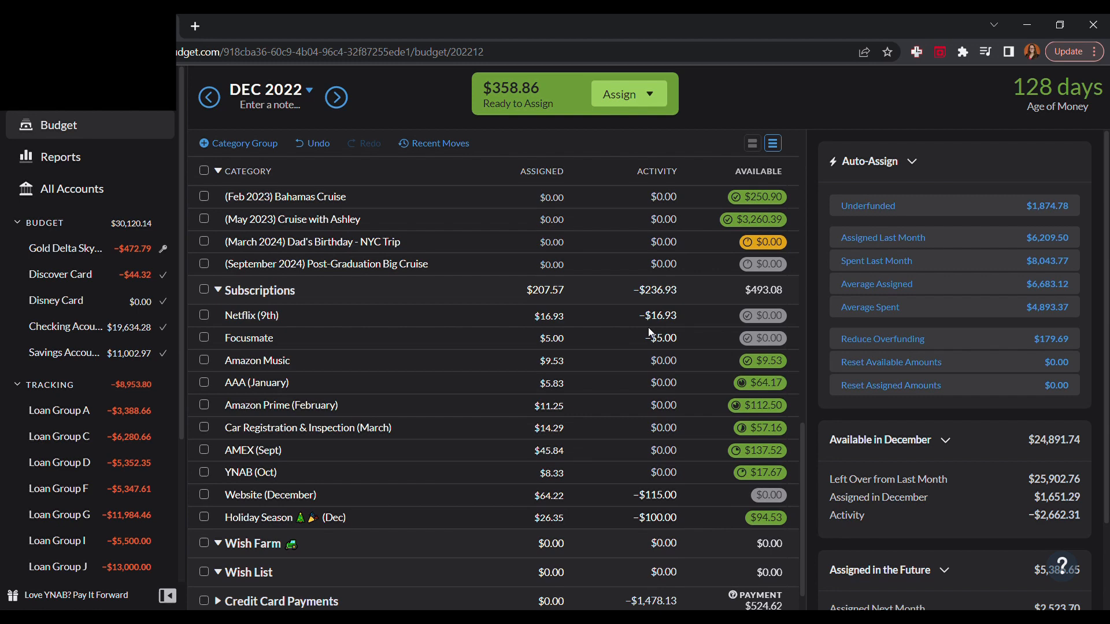
{"action": "scroll", "coordinate": [651, 330], "scroll_direction": "down", "scroll_amount": 1}
{"action": "scroll", "coordinate": [644, 349], "scroll_direction": "up", "scroll_amount": 3}
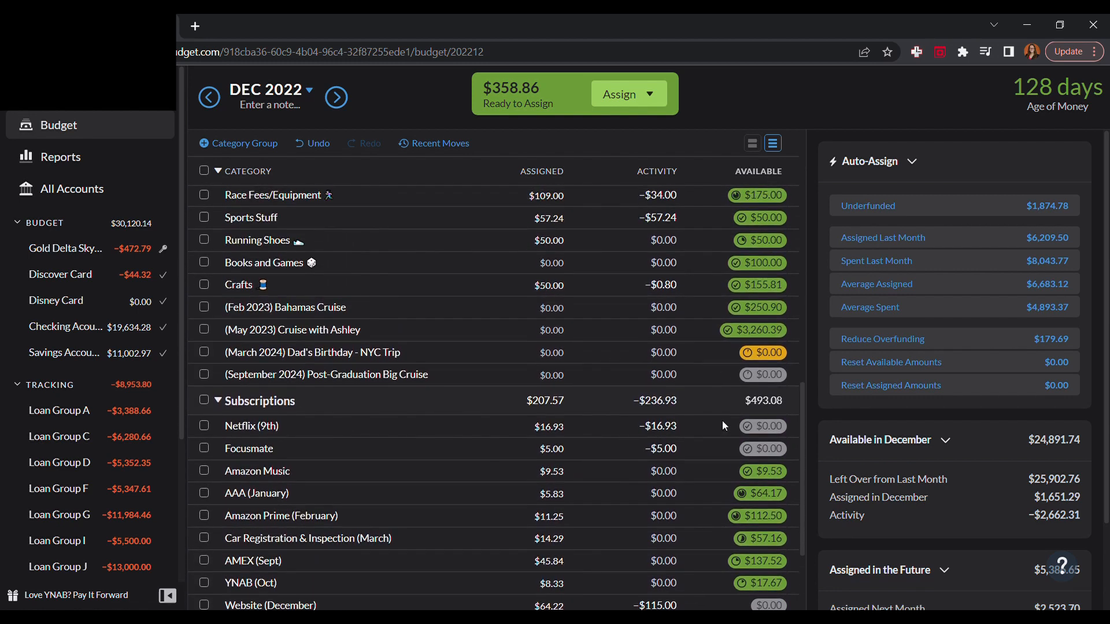
{"action": "scroll", "coordinate": [722, 421], "scroll_direction": "up", "scroll_amount": 3}
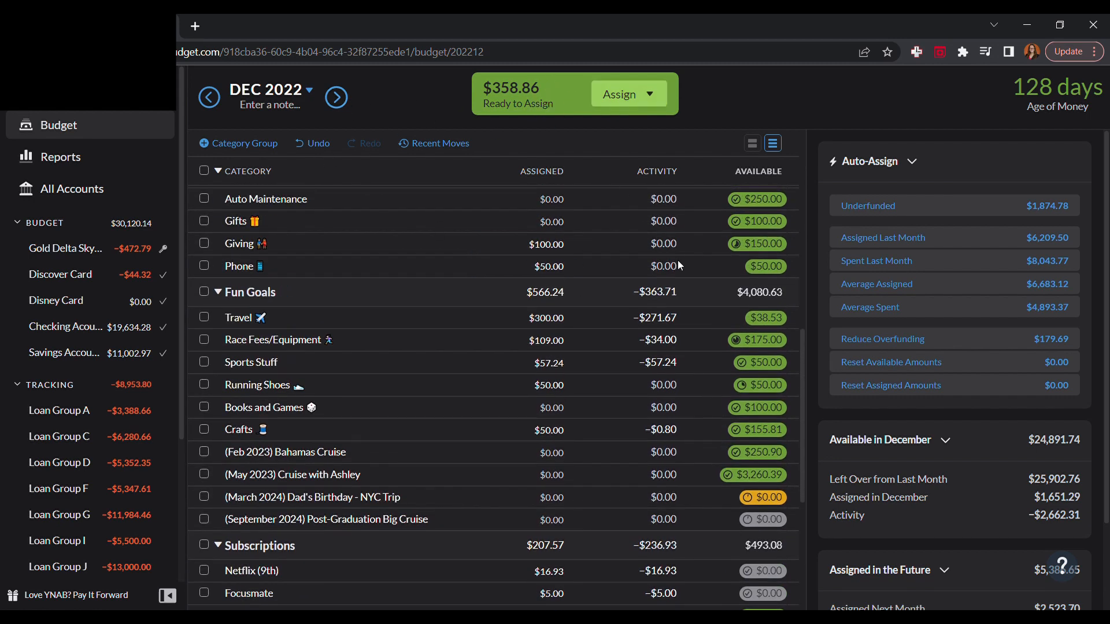
{"action": "scroll", "coordinate": [679, 265], "scroll_direction": "up", "scroll_amount": 10}
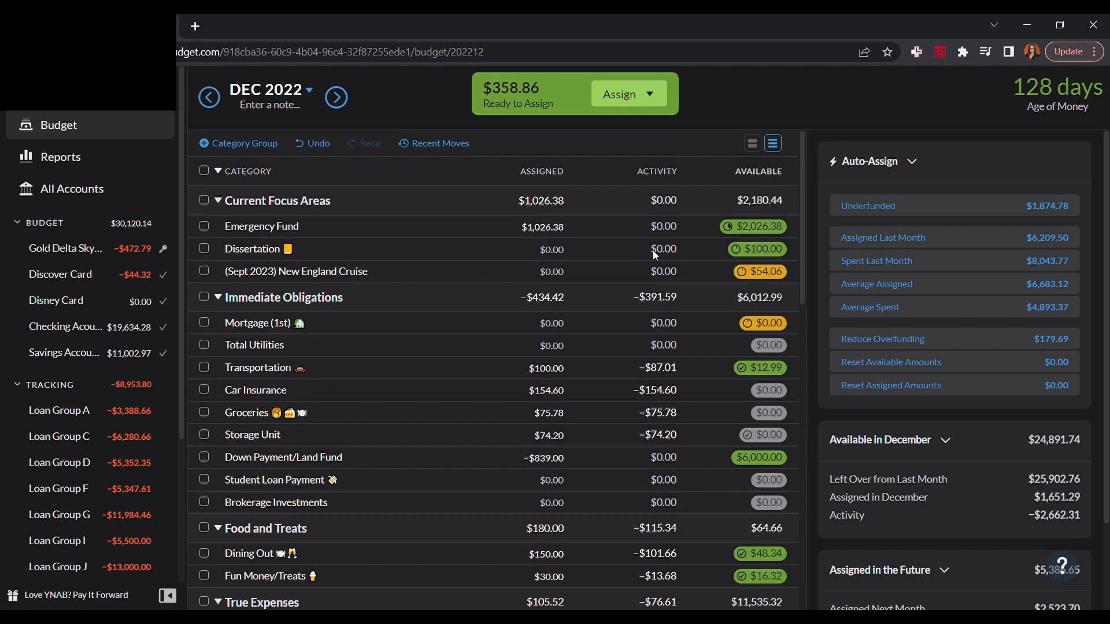
{"action": "double_click", "coordinate": [337, 97]}
{"action": "left_click", "coordinate": [339, 97]}
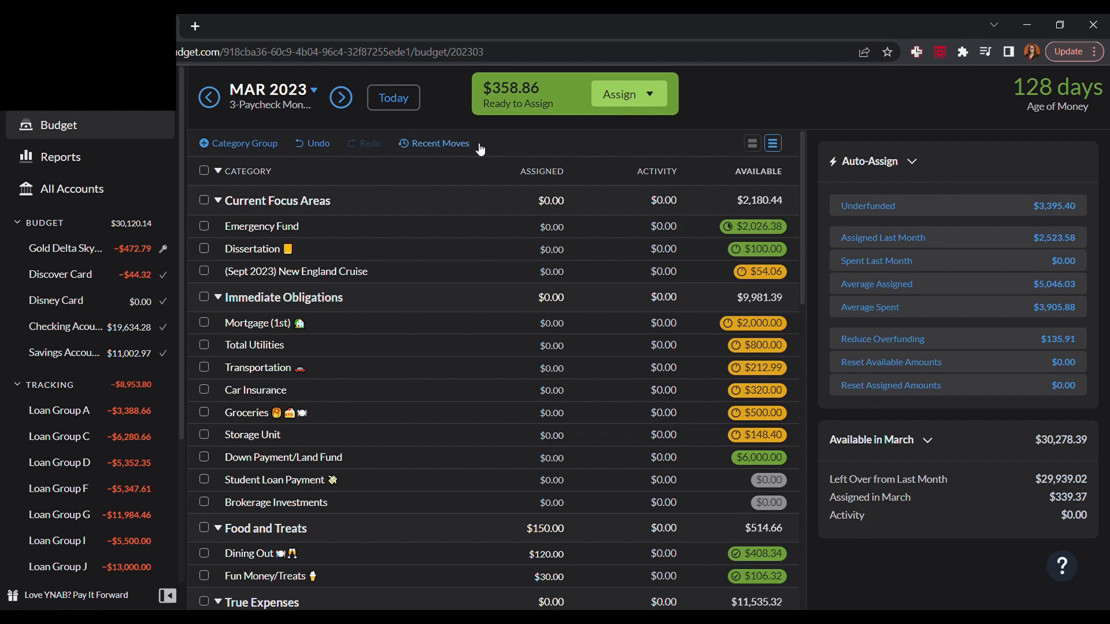
{"action": "scroll", "coordinate": [538, 257], "scroll_direction": "down", "scroll_amount": 9}
{"action": "scroll", "coordinate": [538, 257], "scroll_direction": "down", "scroll_amount": 3}
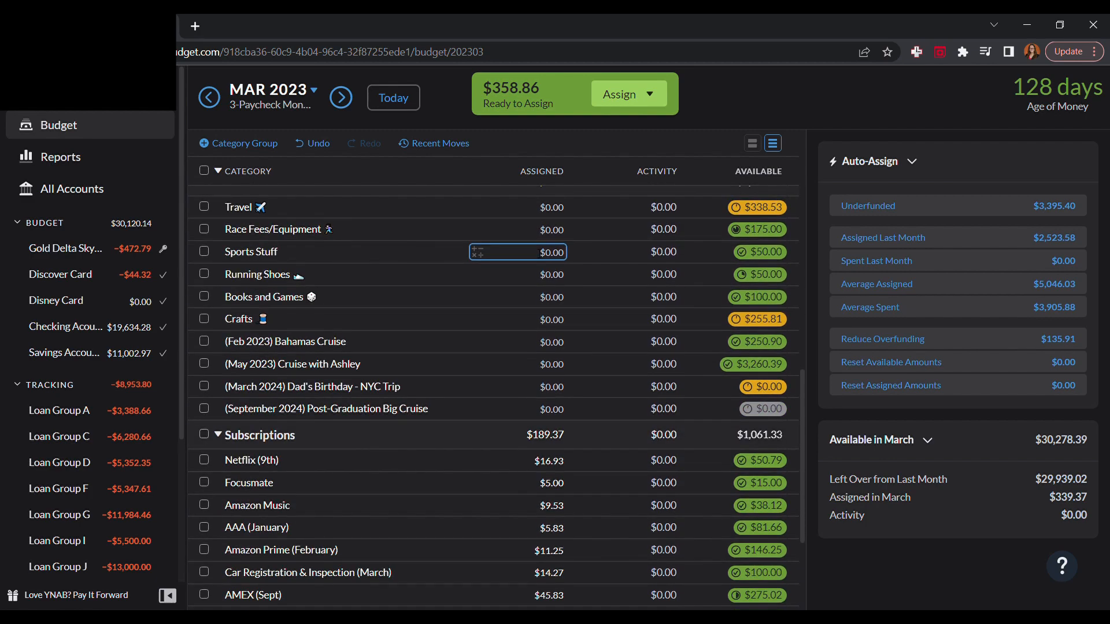
{"action": "scroll", "coordinate": [611, 329], "scroll_direction": "down", "scroll_amount": 3}
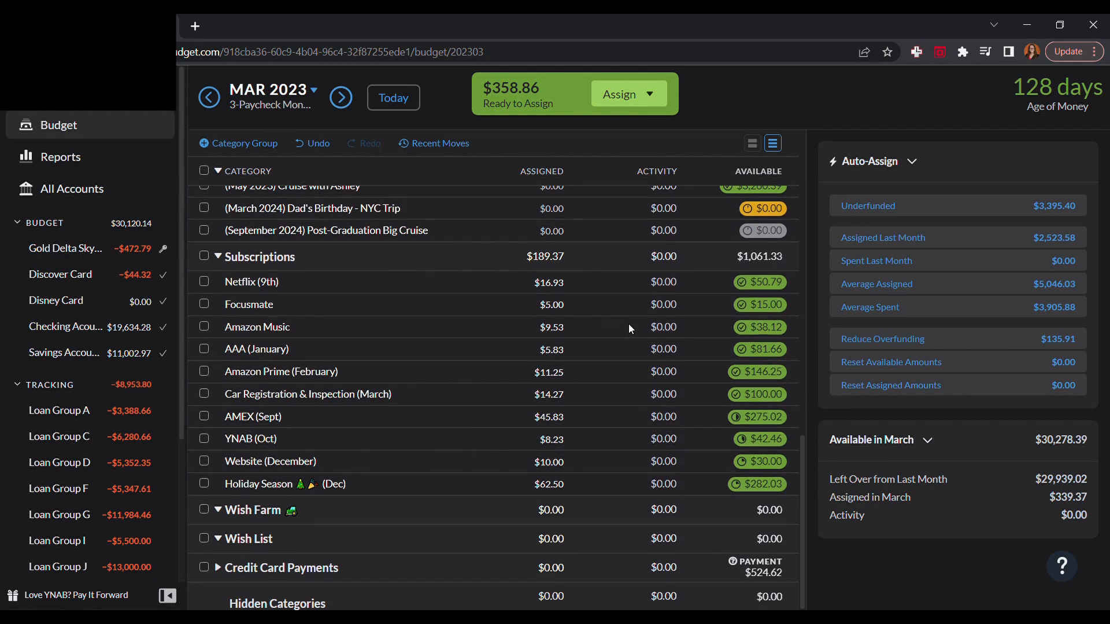
{"action": "scroll", "coordinate": [629, 324], "scroll_direction": "up", "scroll_amount": 15}
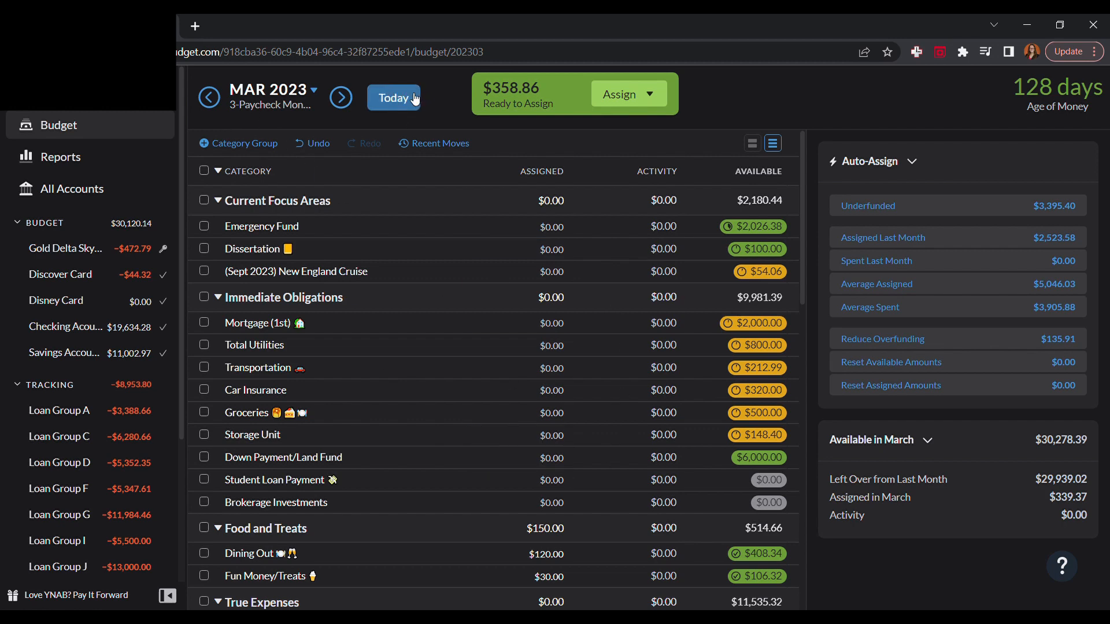
Return to the current month, December 2022, and review its categories from Immediate Obligations through Subscriptions for where to assign the remaining money.
{"action": "left_click", "coordinate": [414, 99]}
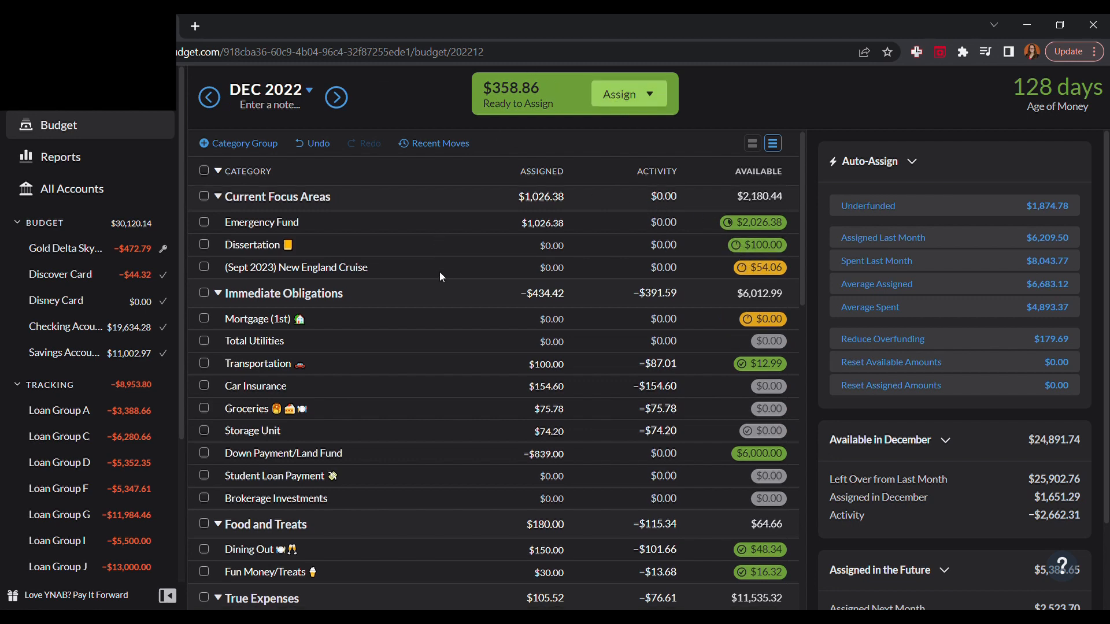
{"action": "scroll", "coordinate": [439, 272], "scroll_direction": "down", "scroll_amount": 1}
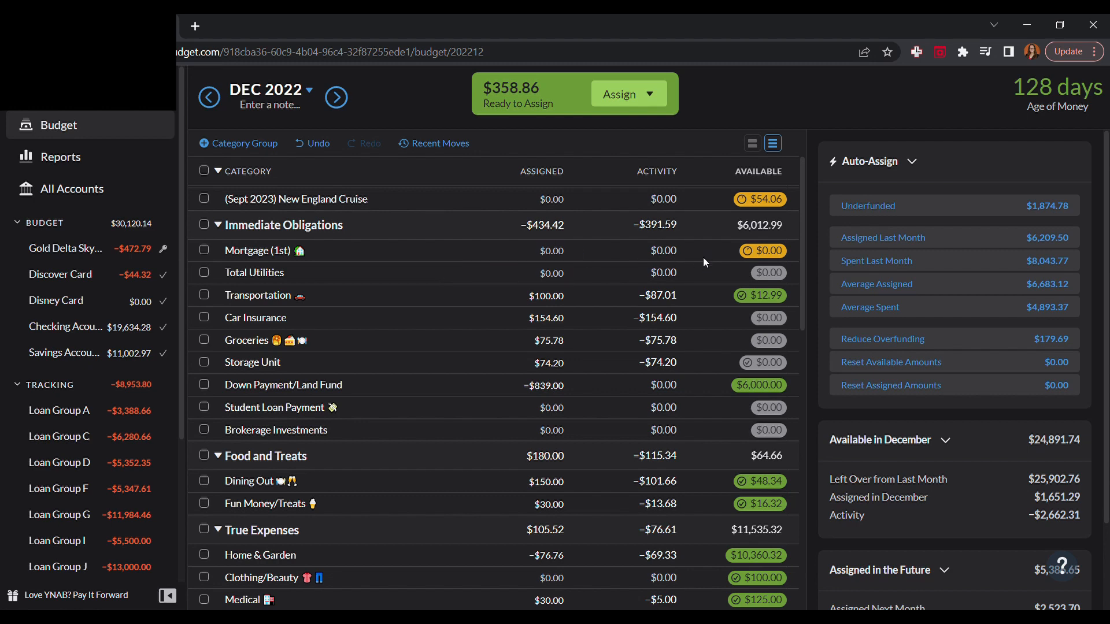
{"action": "scroll", "coordinate": [704, 263], "scroll_direction": "down", "scroll_amount": 1}
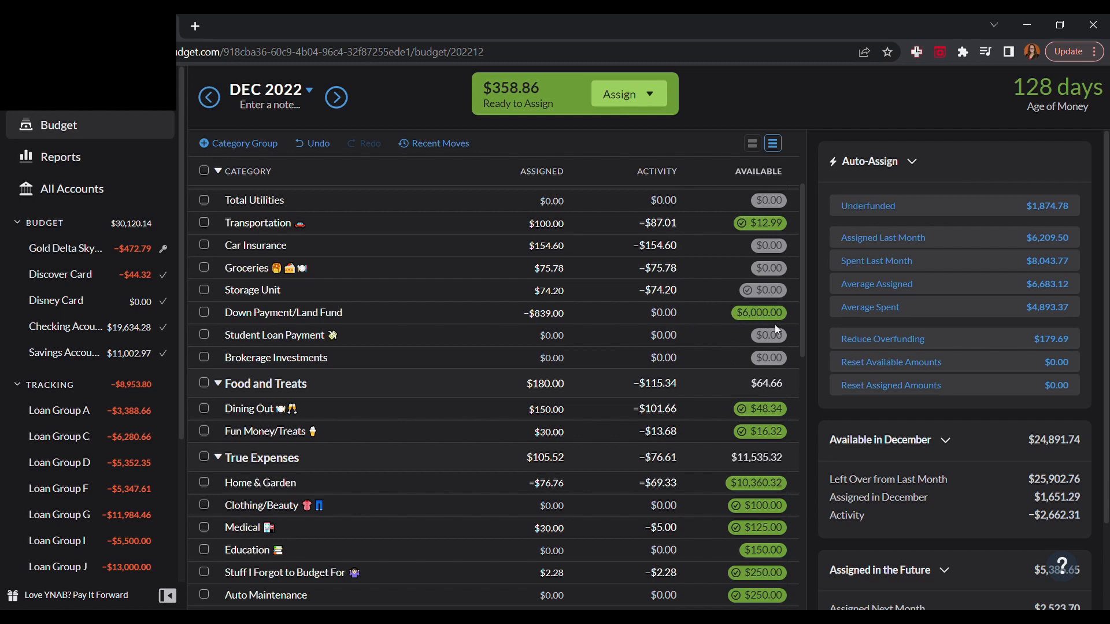
{"action": "scroll", "coordinate": [774, 324], "scroll_direction": "down", "scroll_amount": 1}
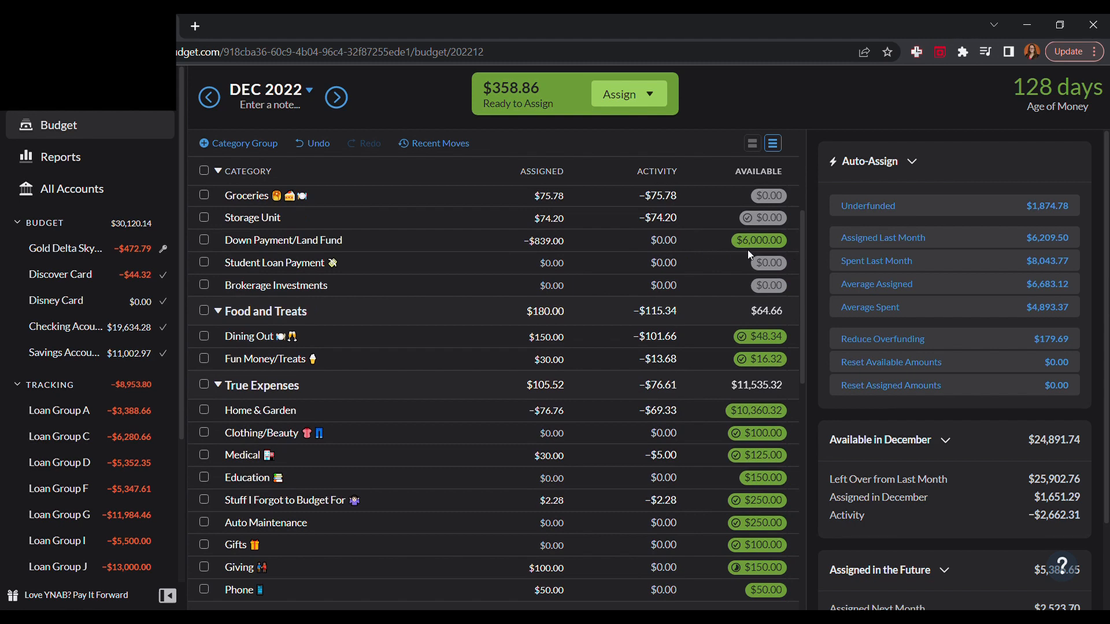
{"action": "scroll", "coordinate": [724, 269], "scroll_direction": "down", "scroll_amount": 2}
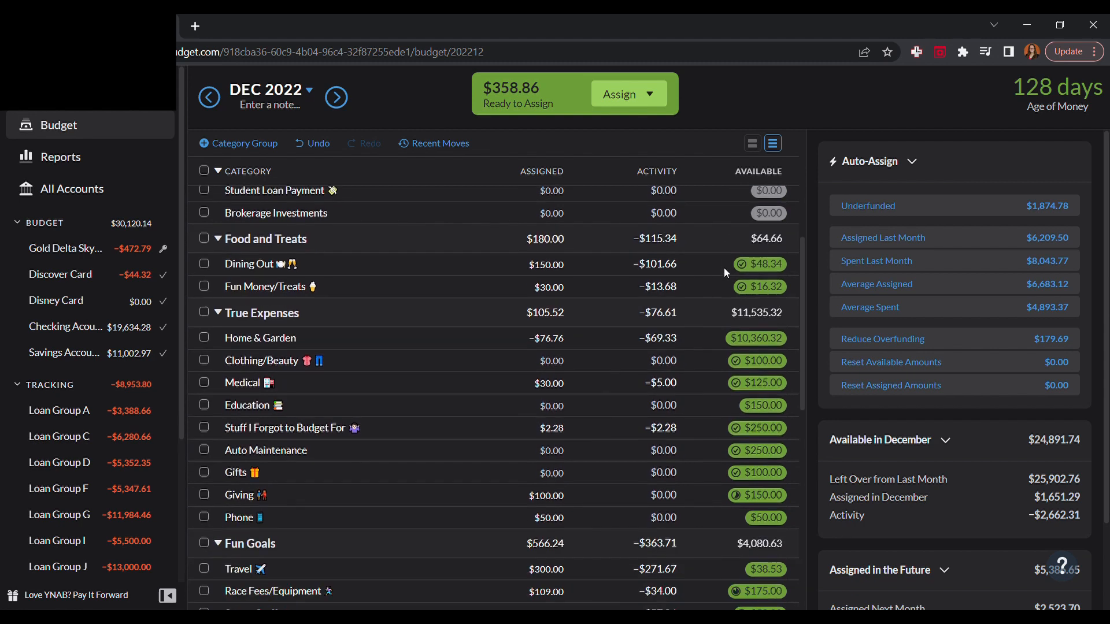
{"action": "scroll", "coordinate": [721, 267], "scroll_direction": "down", "scroll_amount": 1}
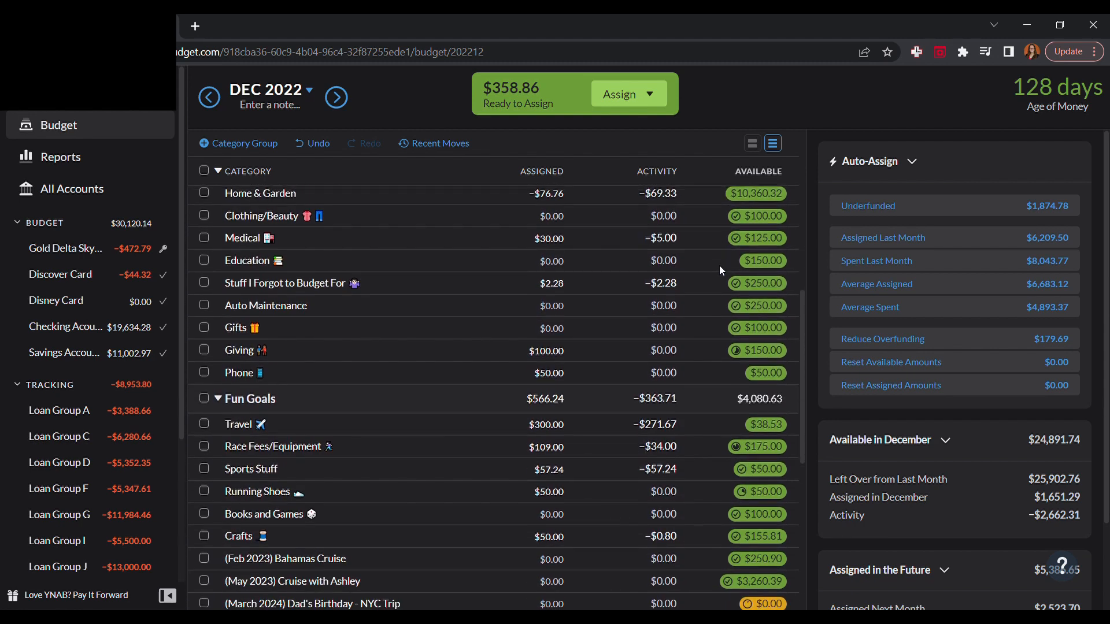
{"action": "scroll", "coordinate": [718, 270], "scroll_direction": "up", "scroll_amount": 1}
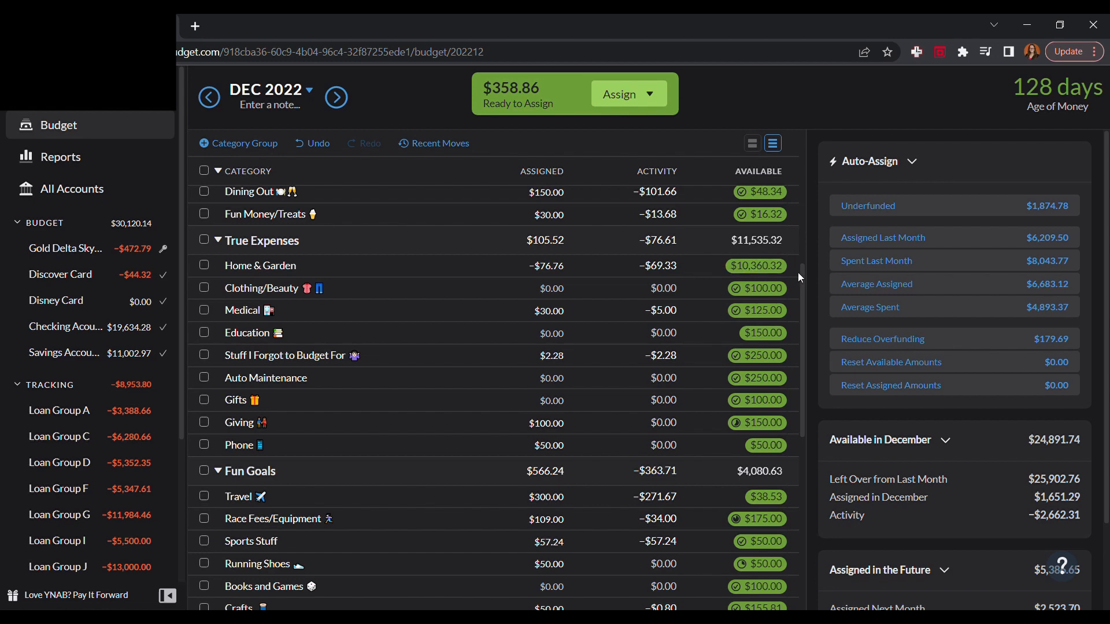
{"action": "left_click_drag", "start_coordinate": [801, 273], "coordinate": [798, 262]}
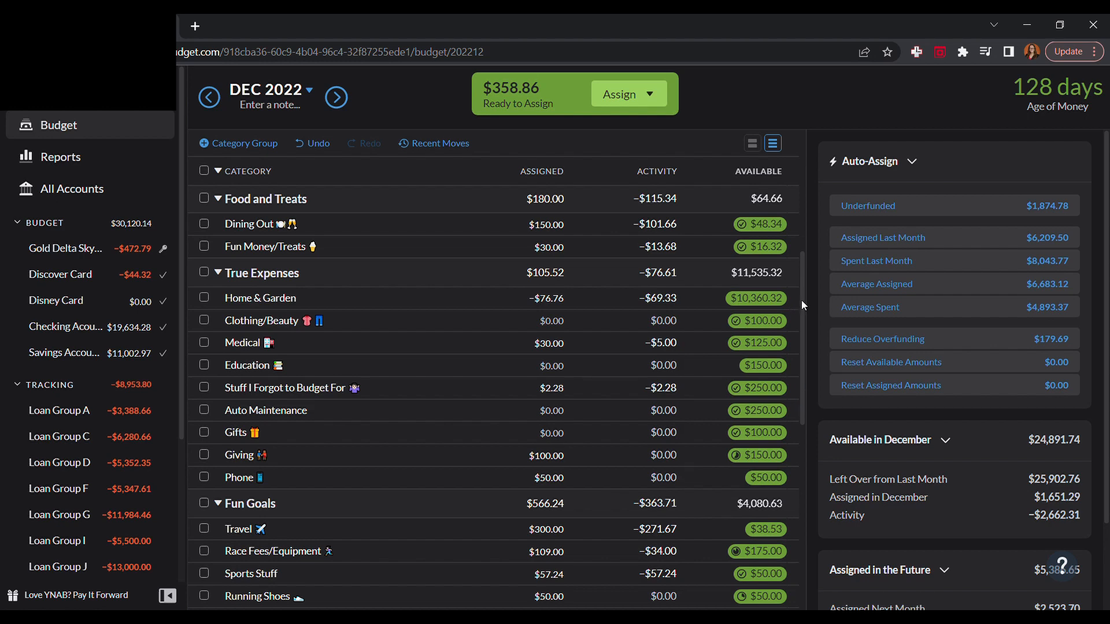
{"action": "scroll", "coordinate": [806, 303], "scroll_direction": "down", "scroll_amount": 1}
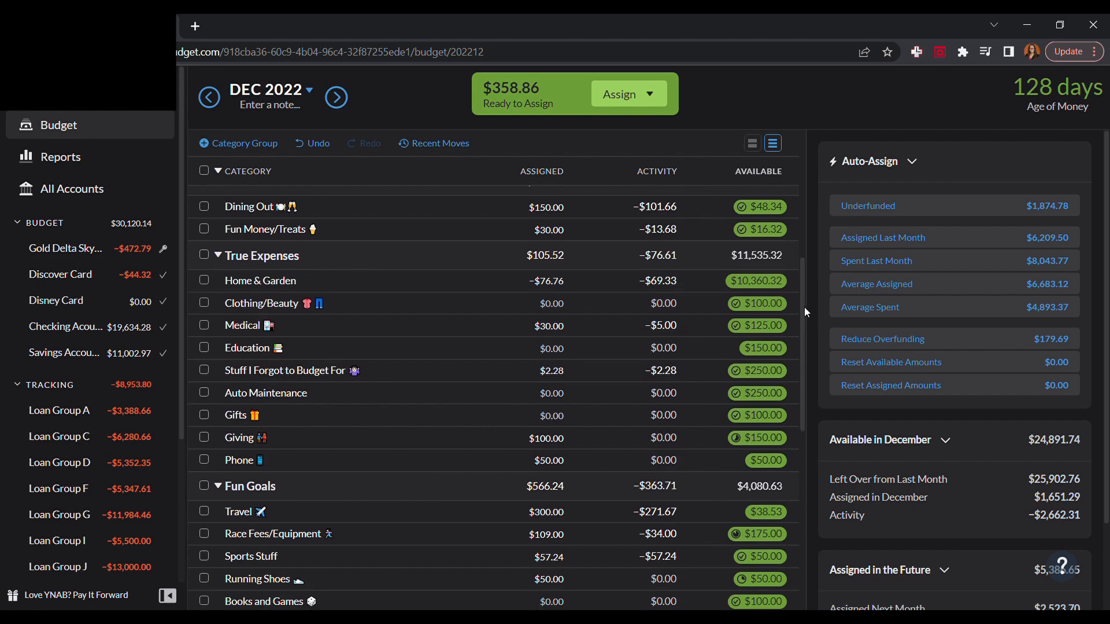
{"action": "left_click_drag", "start_coordinate": [806, 312], "coordinate": [806, 376]}
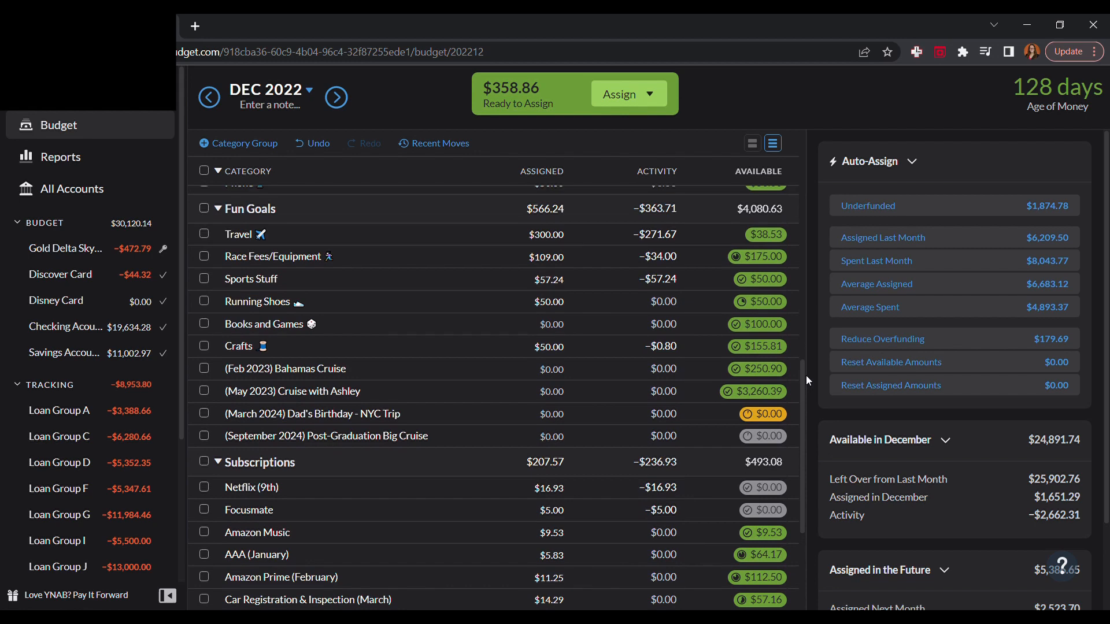
Manually assign the remaining $358.86 of ready-to-assign money to Emergency Fund under Current Focus Areas for December 2022.
{"action": "left_click_drag", "start_coordinate": [806, 376], "coordinate": [796, 177]}
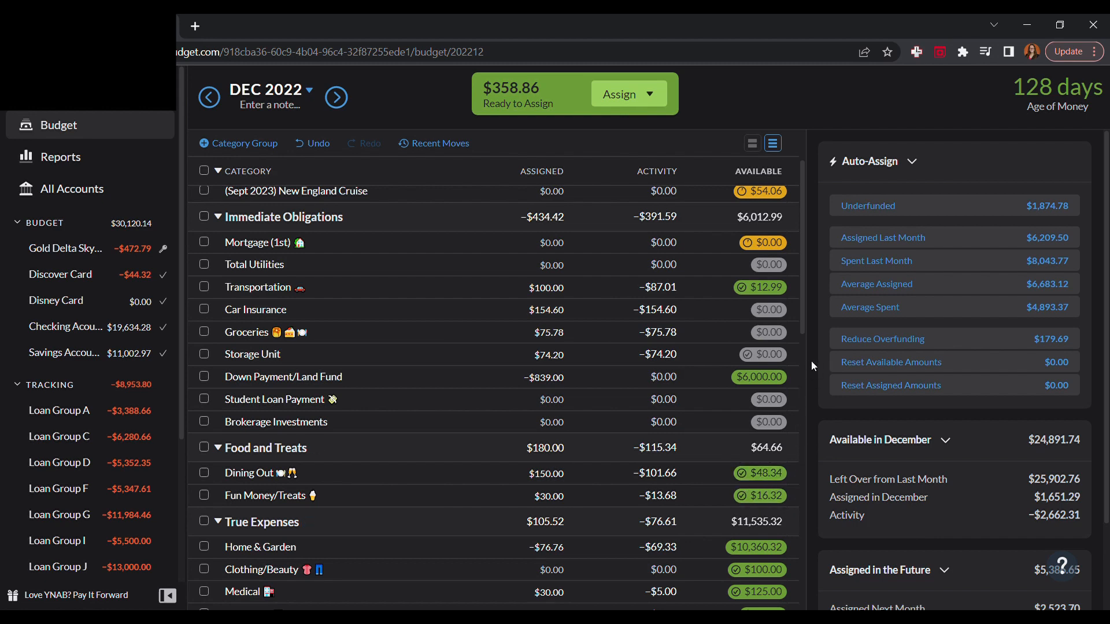
{"action": "left_click_drag", "start_coordinate": [804, 313], "coordinate": [796, 292]}
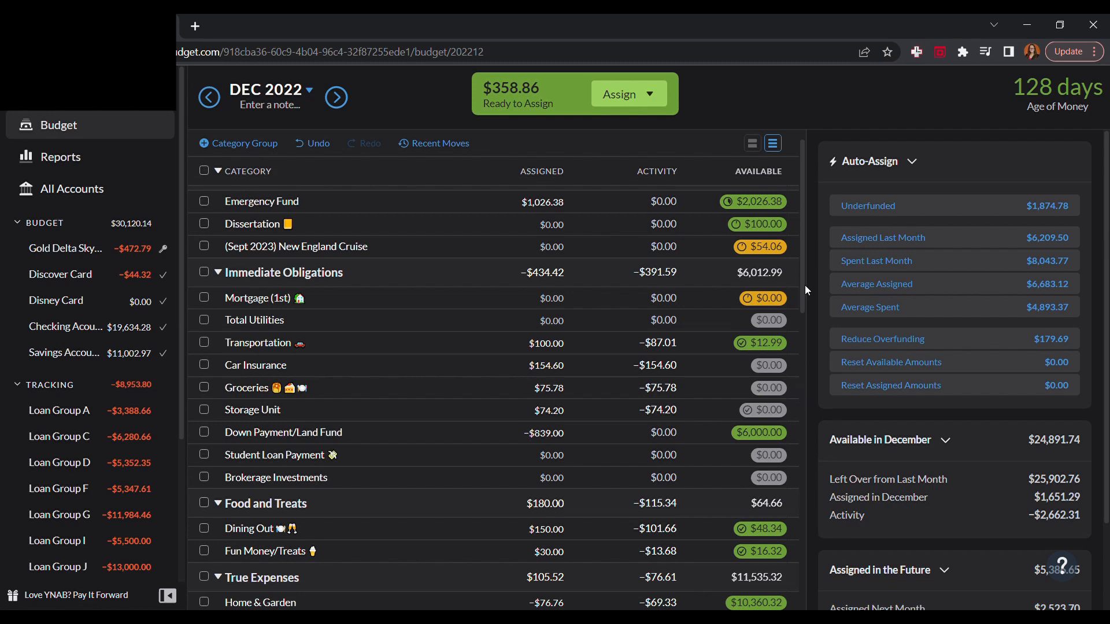
{"action": "left_click_drag", "start_coordinate": [802, 286], "coordinate": [801, 273]}
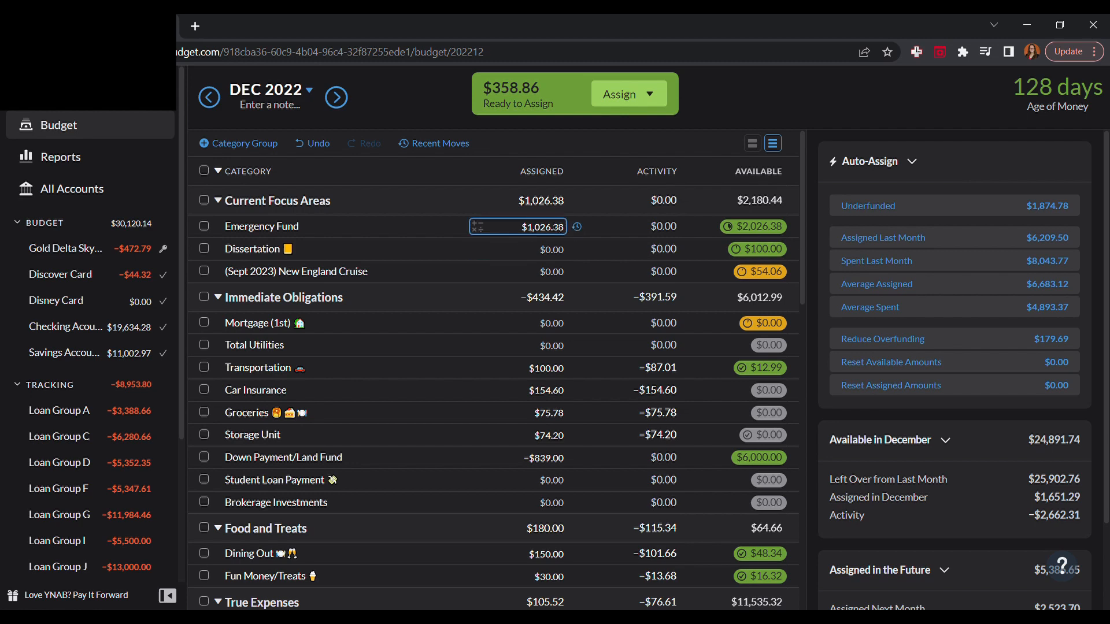
{"action": "left_click", "coordinate": [646, 100]}
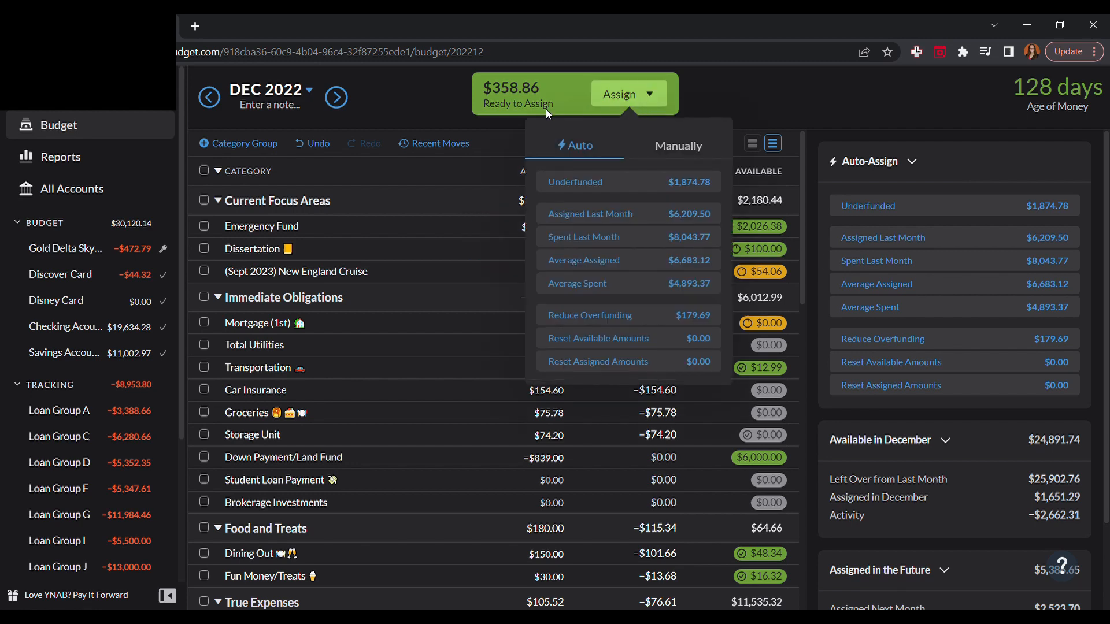
{"action": "left_click", "coordinate": [678, 152]}
{"action": "left_click", "coordinate": [624, 257]}
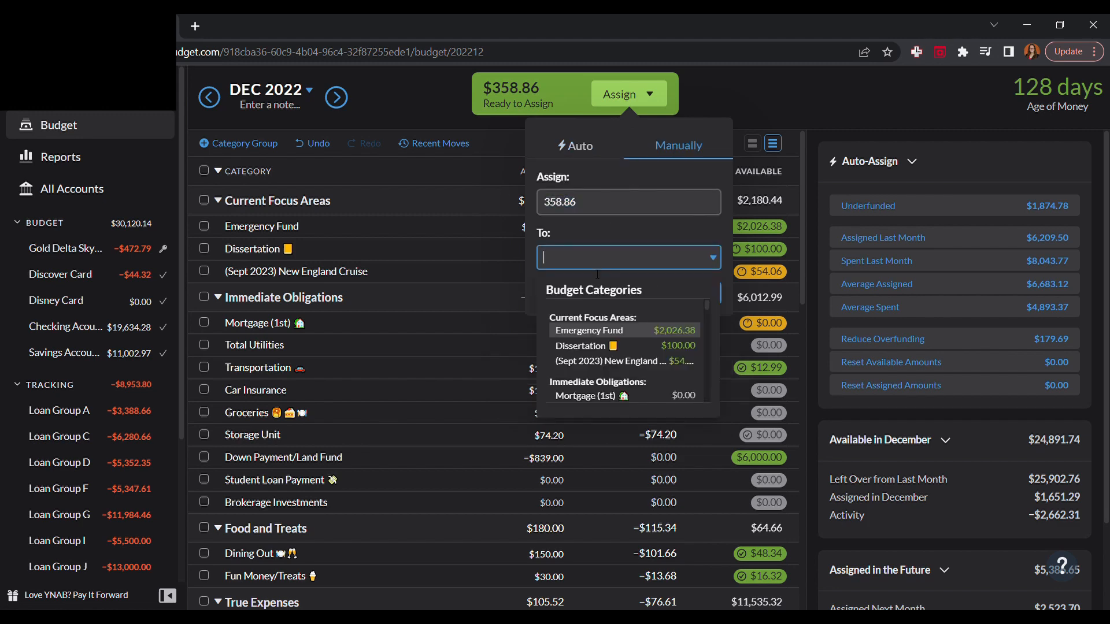
{"action": "left_click", "coordinate": [635, 333]}
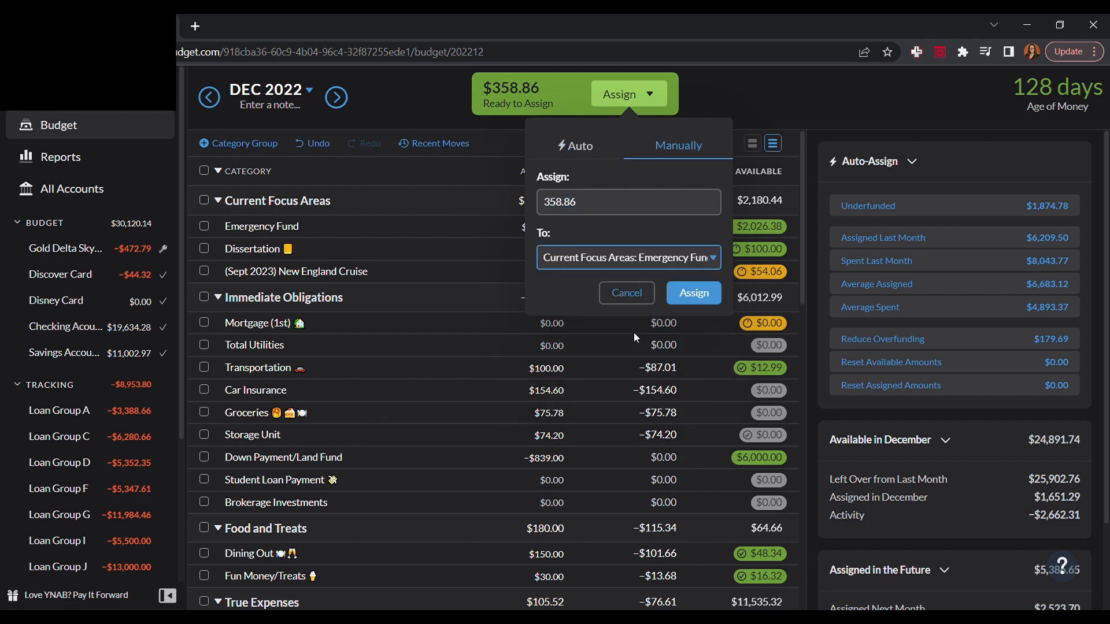
{"action": "left_click", "coordinate": [694, 293]}
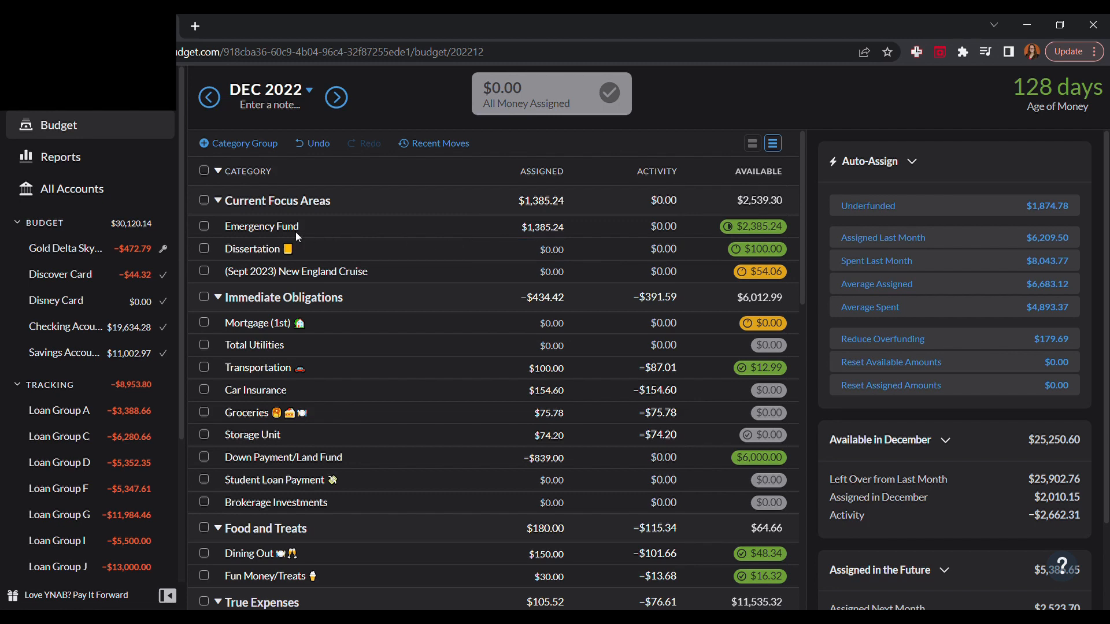
Examine the Emergency Fund category's available balance and progress toward its savings target.
{"action": "left_click", "coordinate": [775, 235]}
{"action": "left_click", "coordinate": [770, 378]}
{"action": "left_click", "coordinate": [689, 227]}
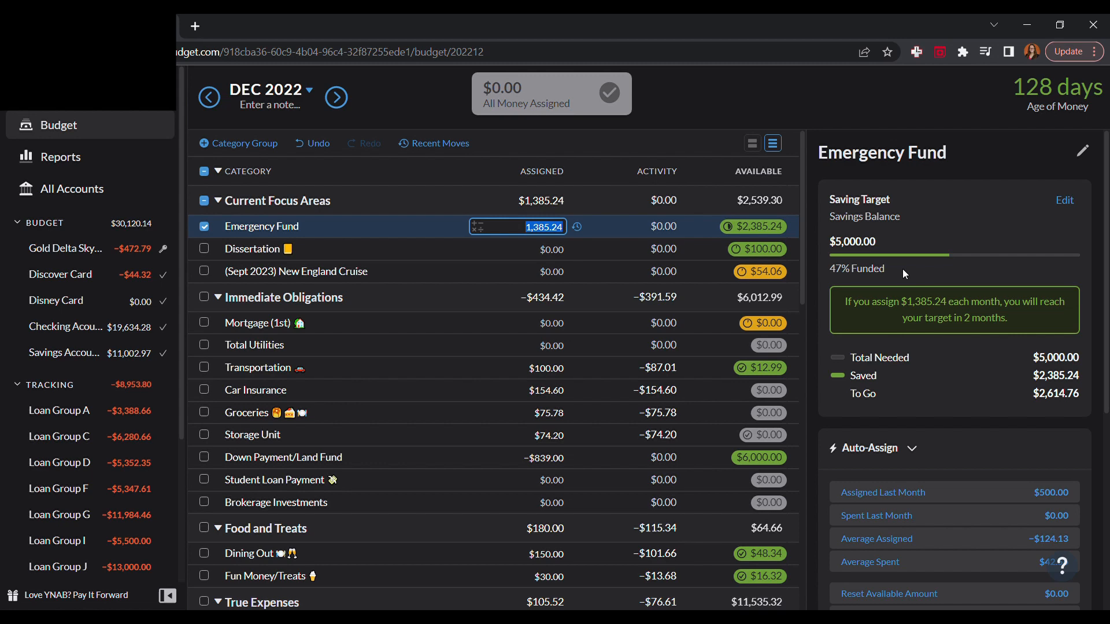
Set the amount needed for the Dissertation category's Savings Balance target to $3,000 and save the target.
{"action": "left_click", "coordinate": [444, 252]}
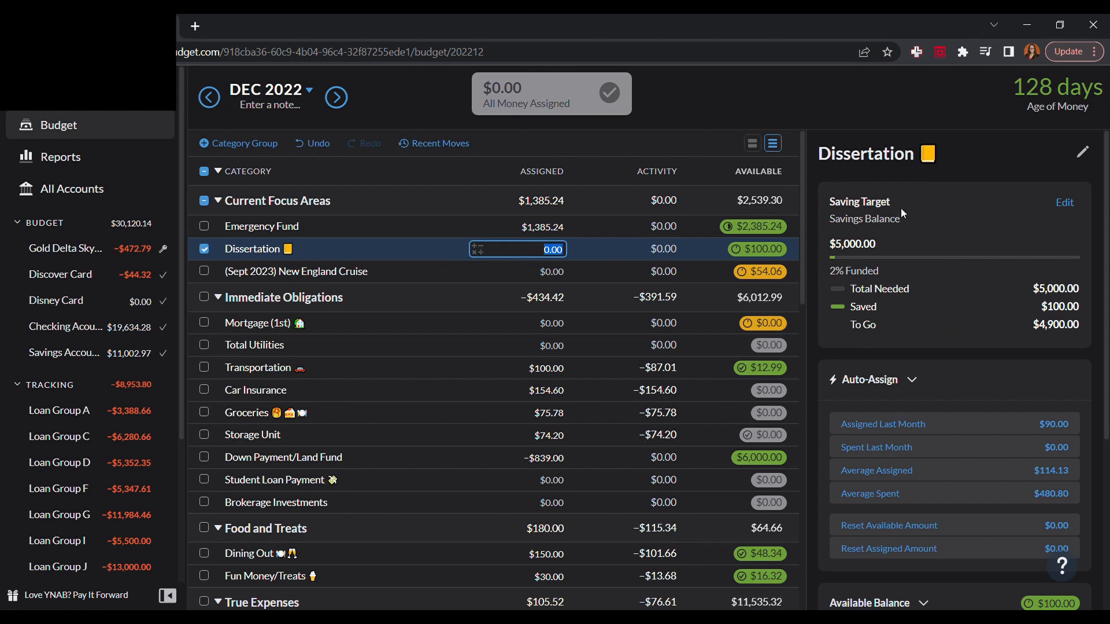
{"action": "left_click", "coordinate": [1065, 202]}
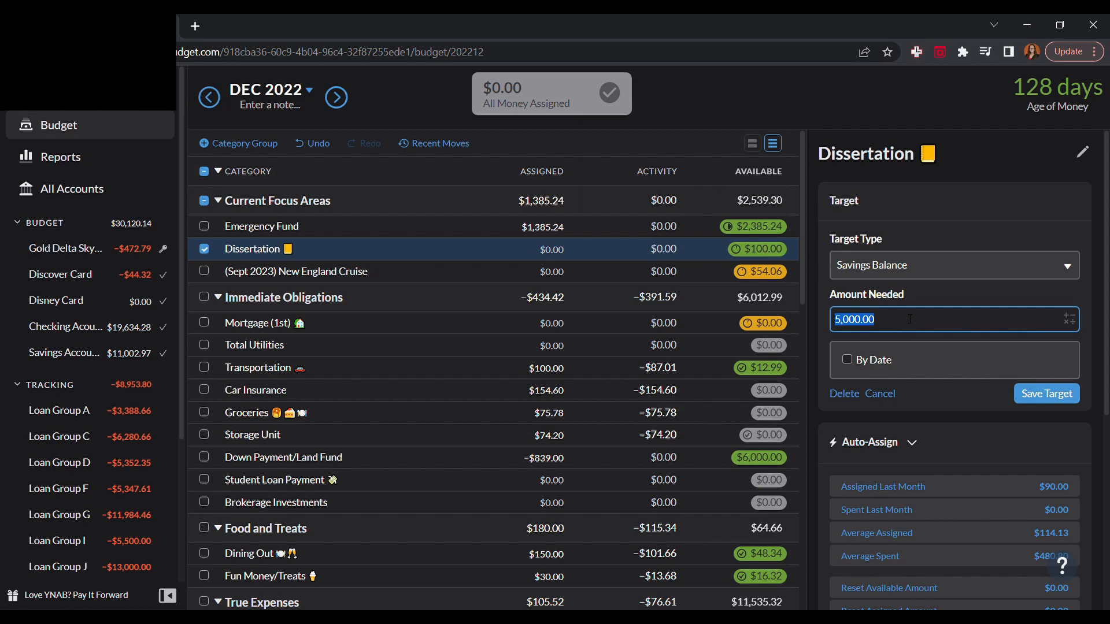
{"action": "type", "text": "3000"}
{"action": "left_click", "coordinate": [1033, 393]}
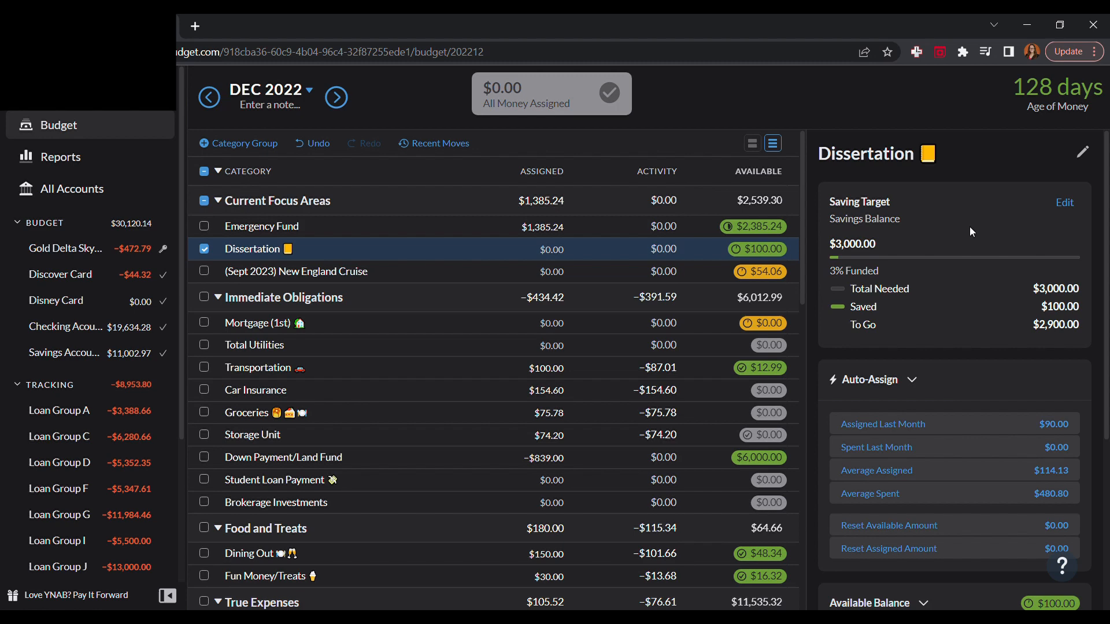
Review the (Sept 2023) New England Cruise target and the February and March 2023 budgets, and return to the current month.
{"action": "left_click", "coordinate": [397, 274]}
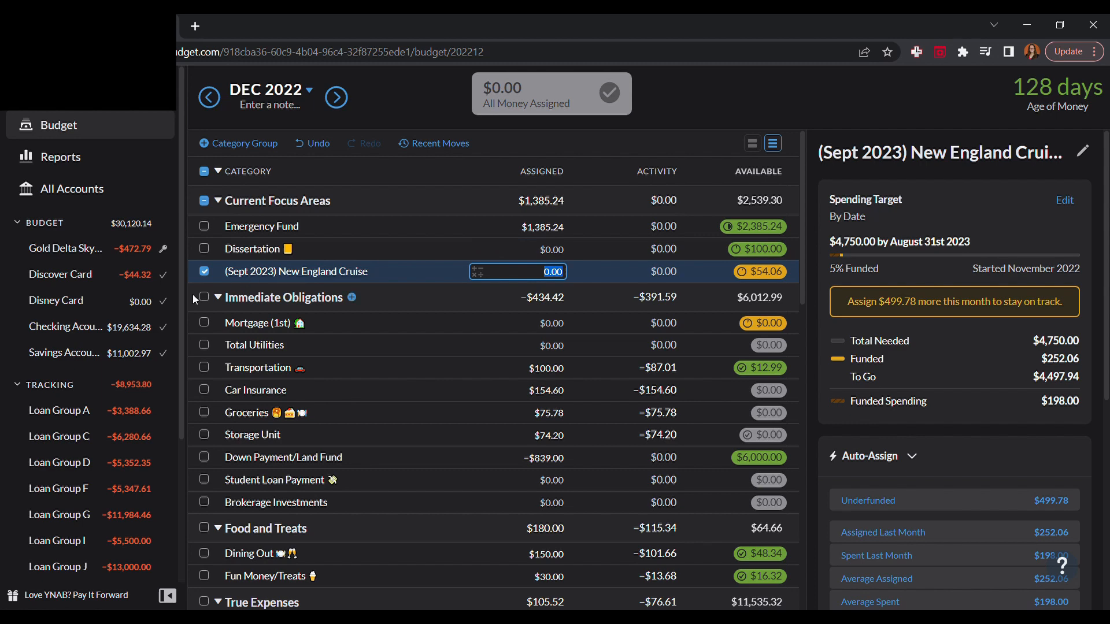
{"action": "left_click", "coordinate": [204, 272]}
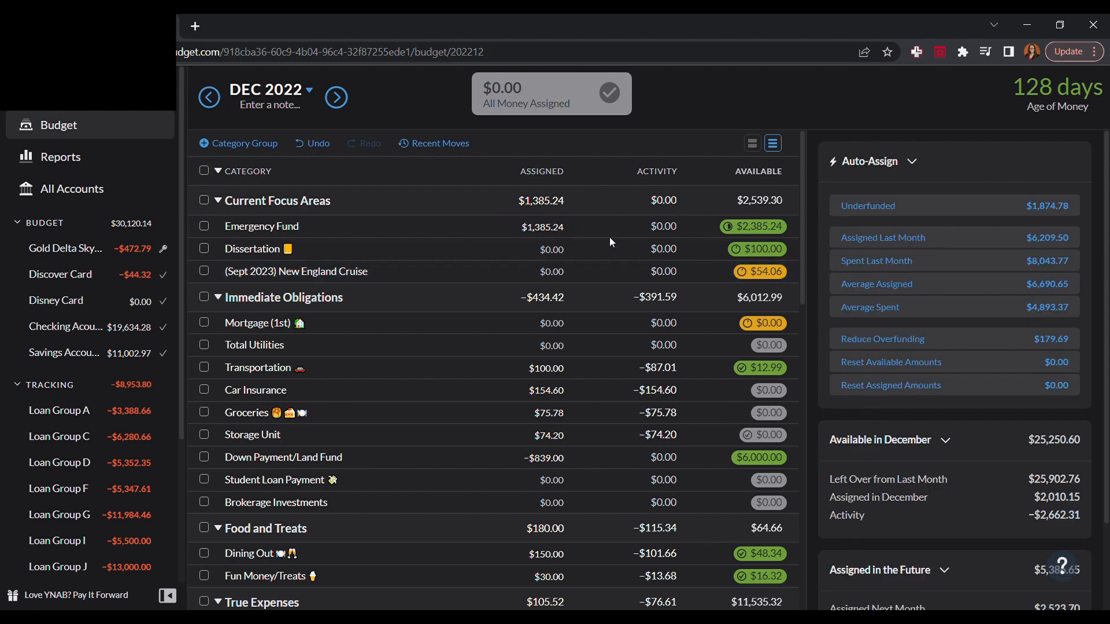
{"action": "left_click", "coordinate": [343, 100]}
{"action": "left_click", "coordinate": [343, 100]}
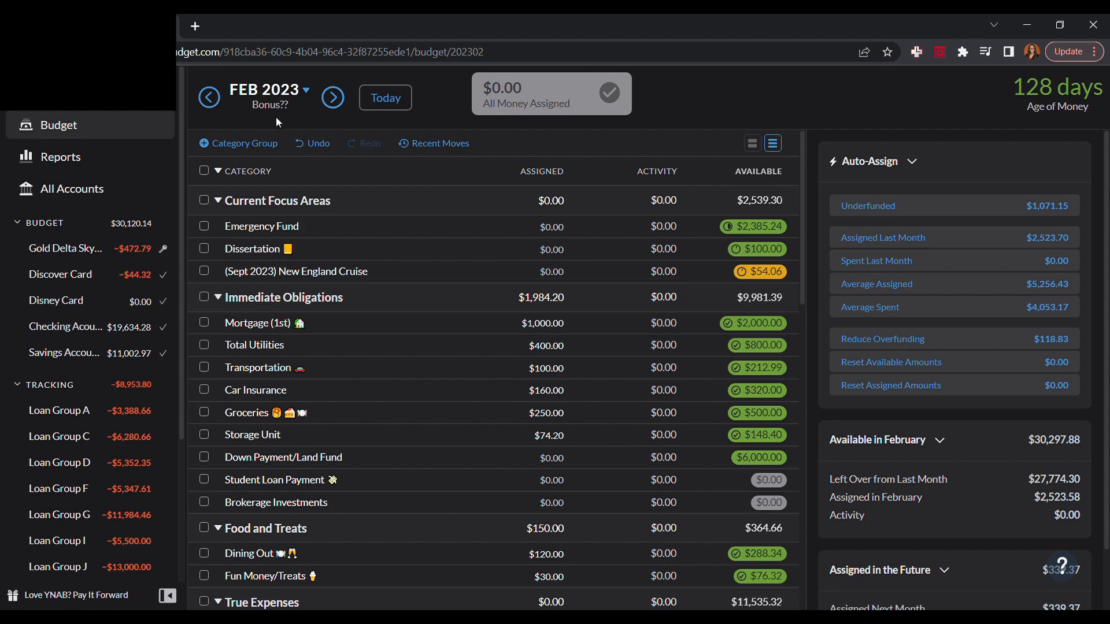
{"action": "double_click", "coordinate": [218, 102]}
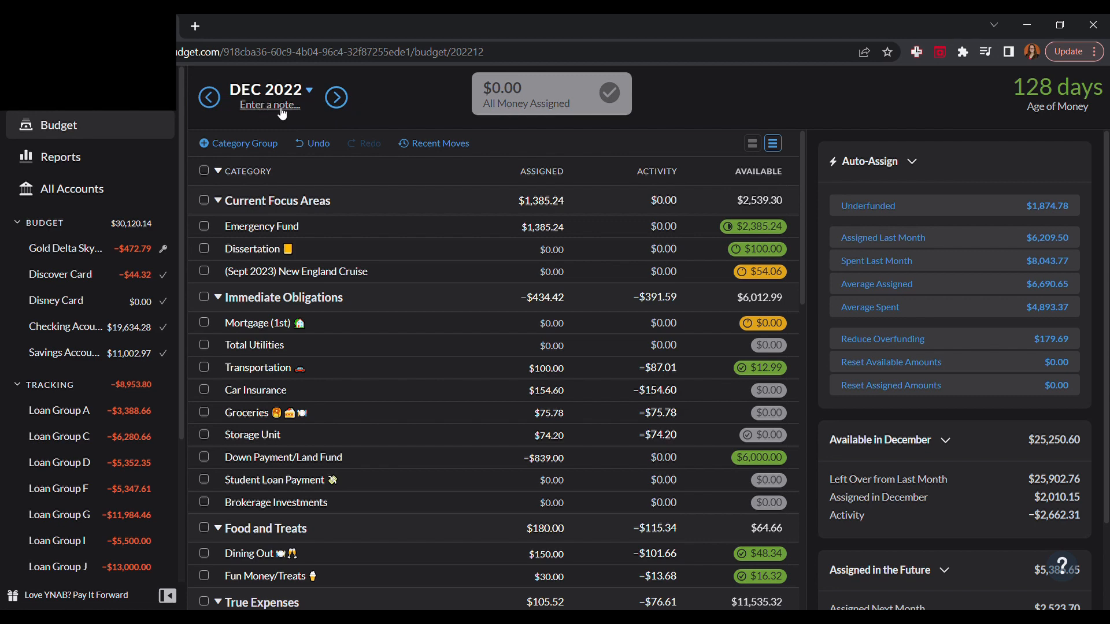
{"action": "left_click", "coordinate": [336, 102]}
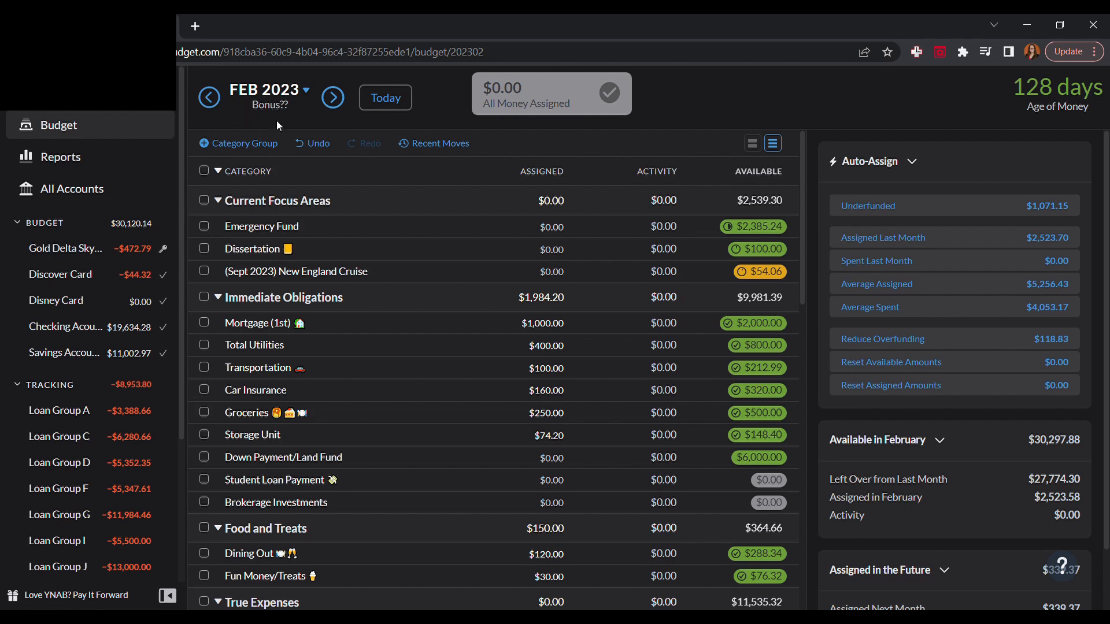
{"action": "left_click", "coordinate": [335, 105]}
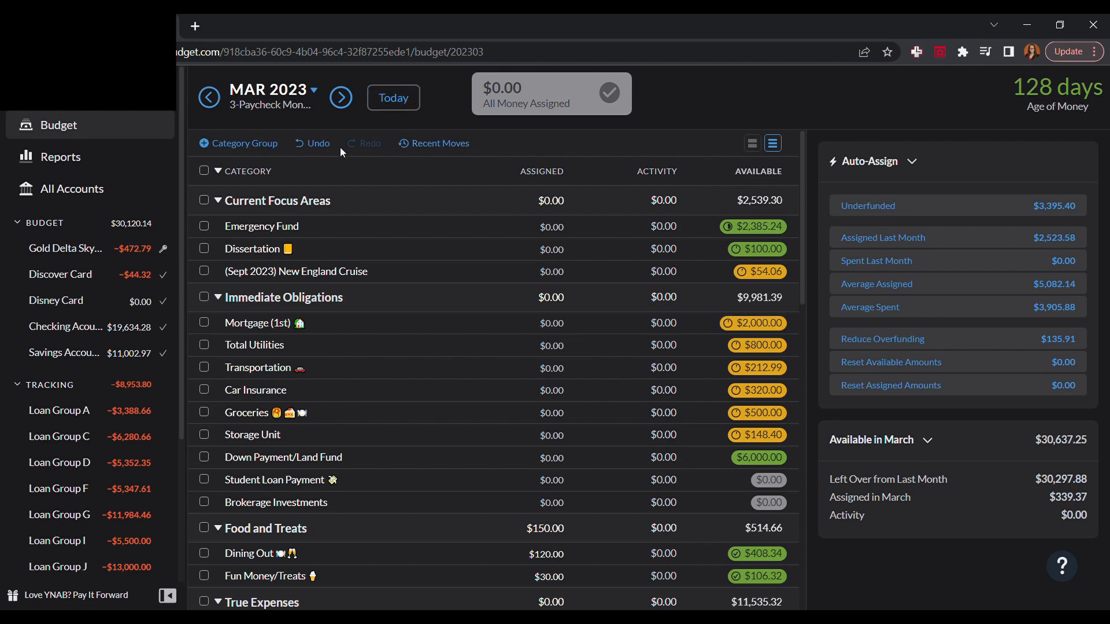
{"action": "left_click", "coordinate": [393, 98]}
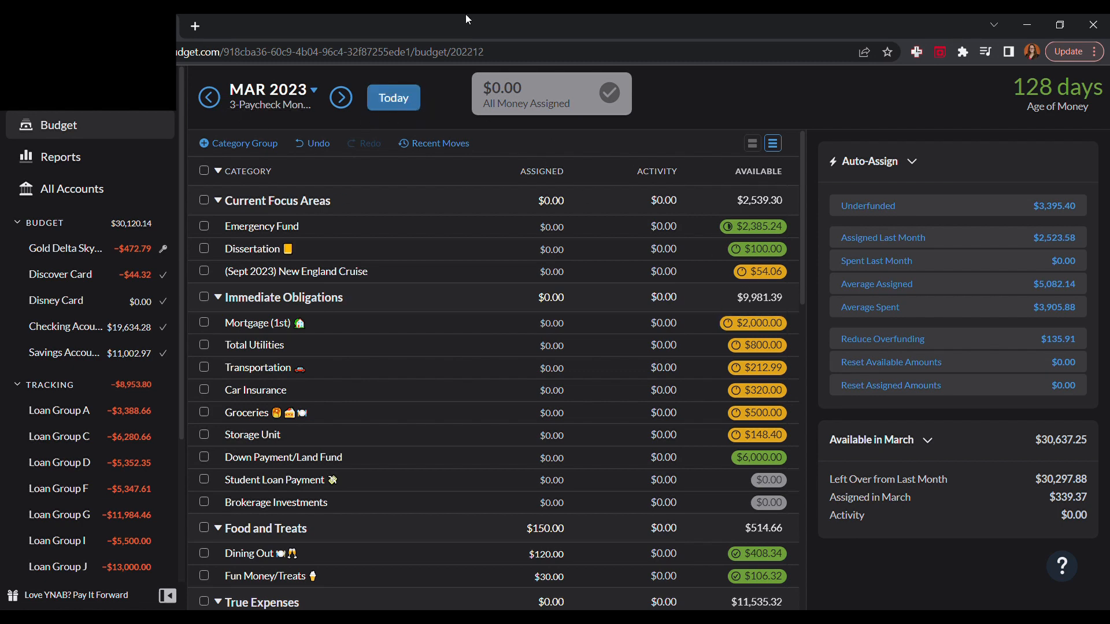